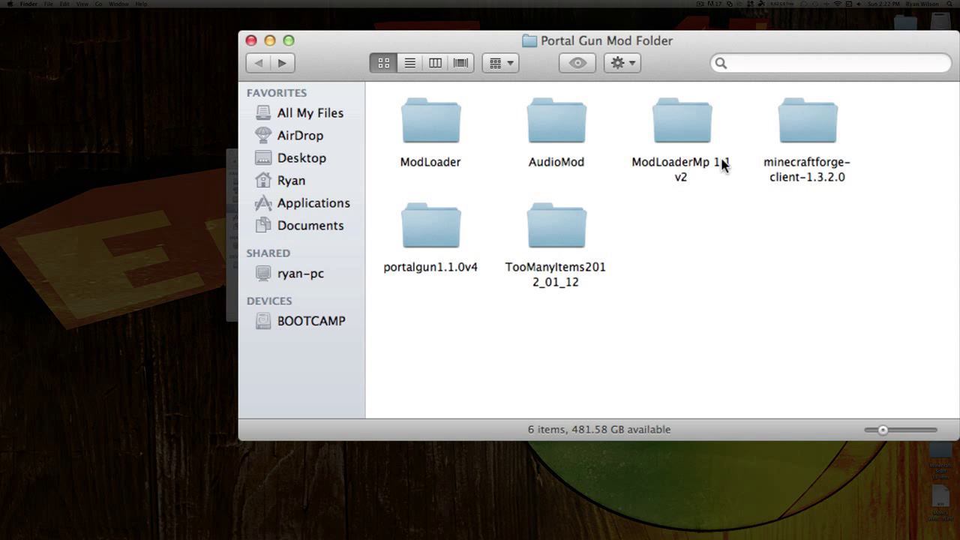
Copy the nine ModLoaderMp 1.1 v2 class files into minecraft.jar, replacing all duplicates
double_click(688, 133)
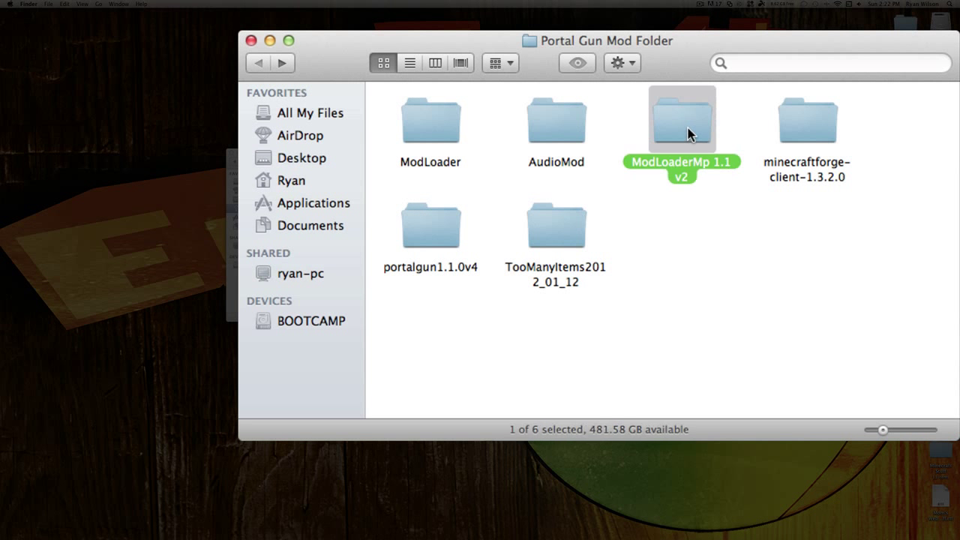
drag(384, 108, 871, 368)
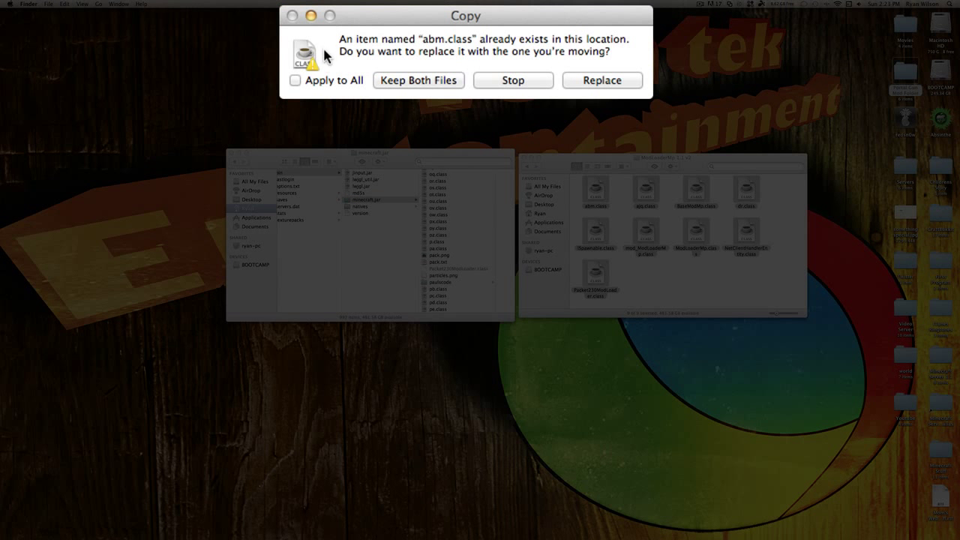
click(316, 81)
click(602, 81)
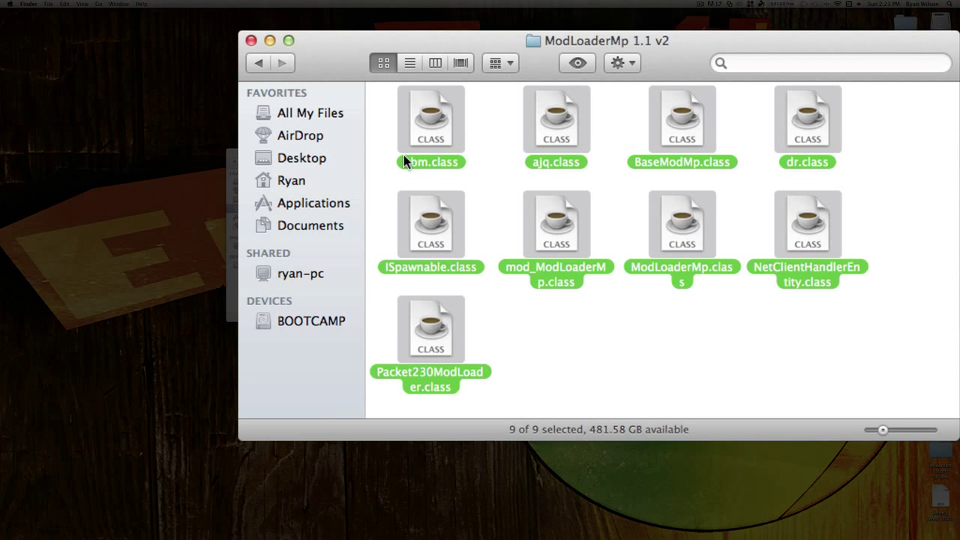
click(257, 64)
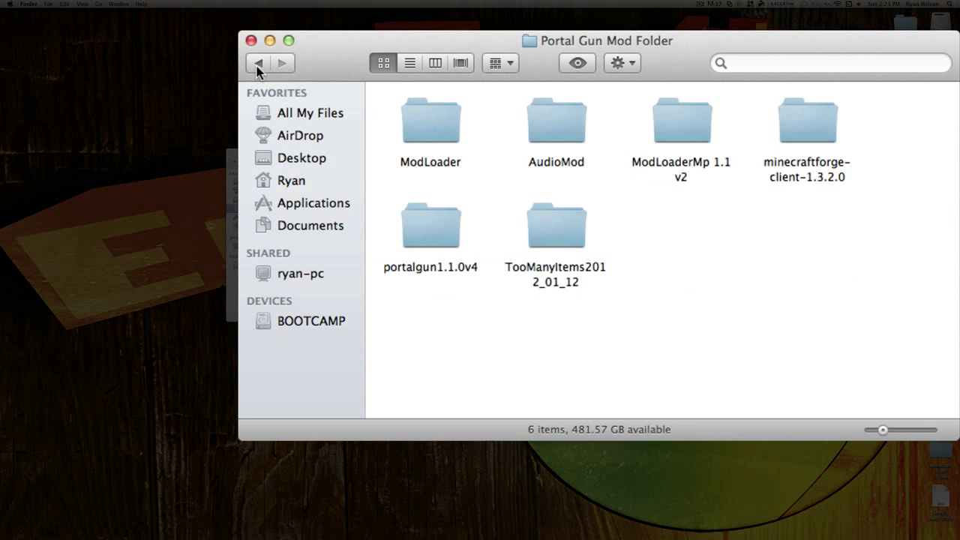
Open the minecraftforge-client-1.3.2.0 folder and look through its 63 files
double_click(821, 127)
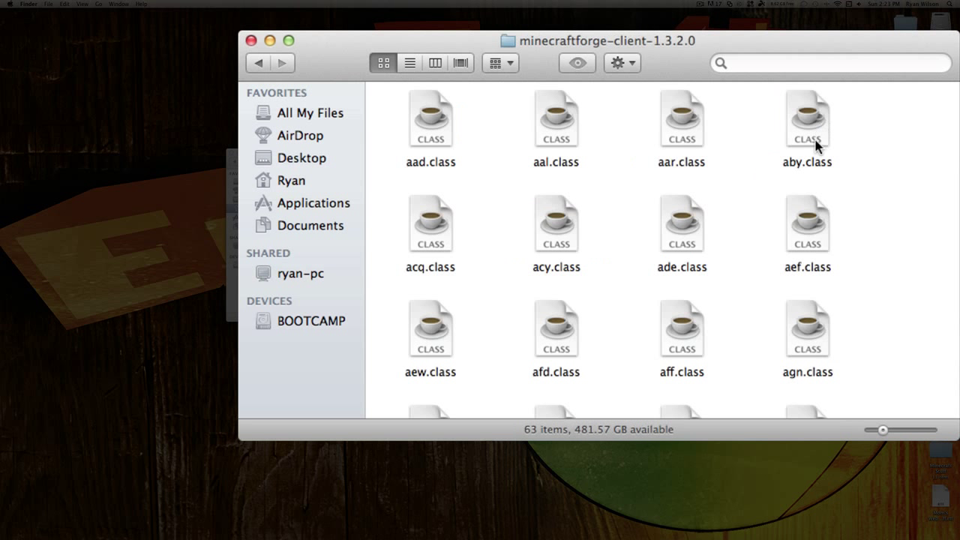
scroll(846, 273, down, 5)
scroll(845, 270, down, 10)
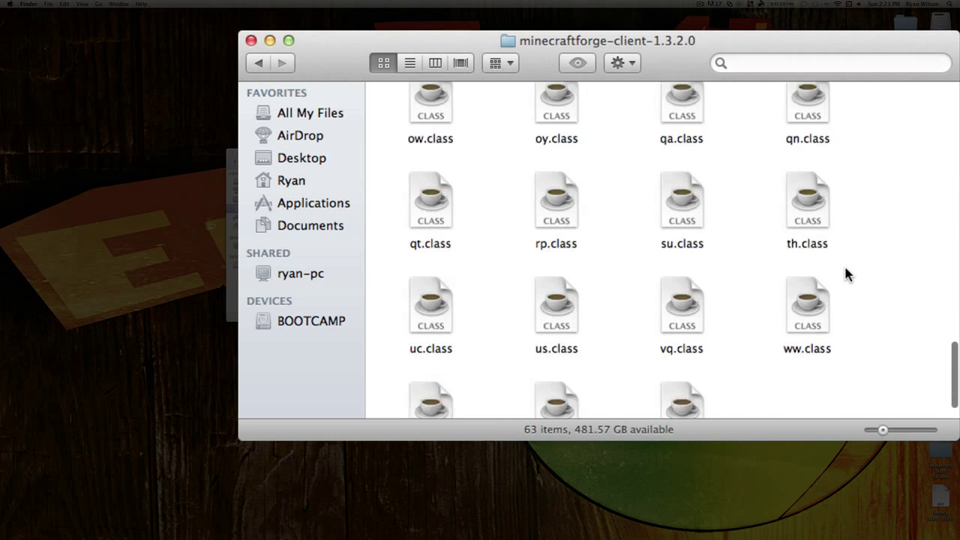
scroll(846, 275, up, 8)
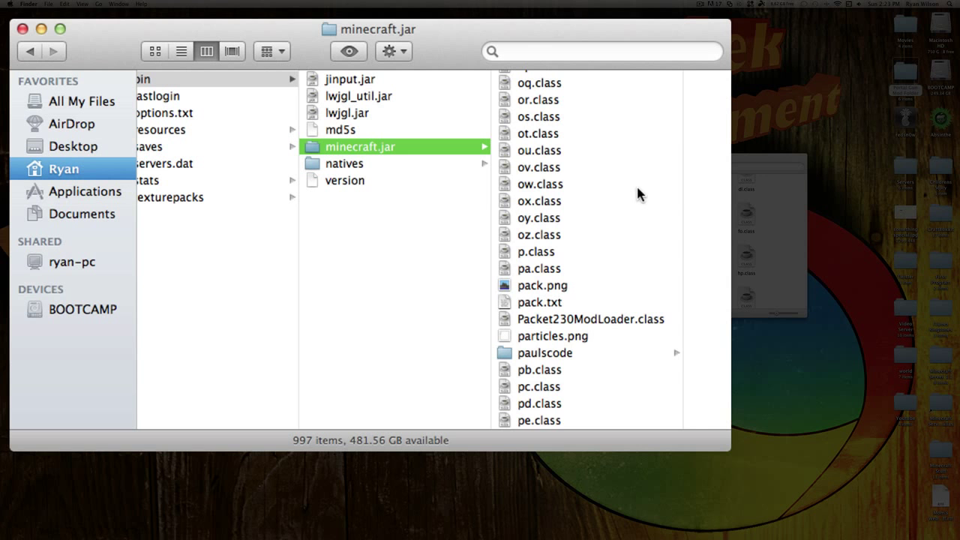
scroll(638, 195, up, 20)
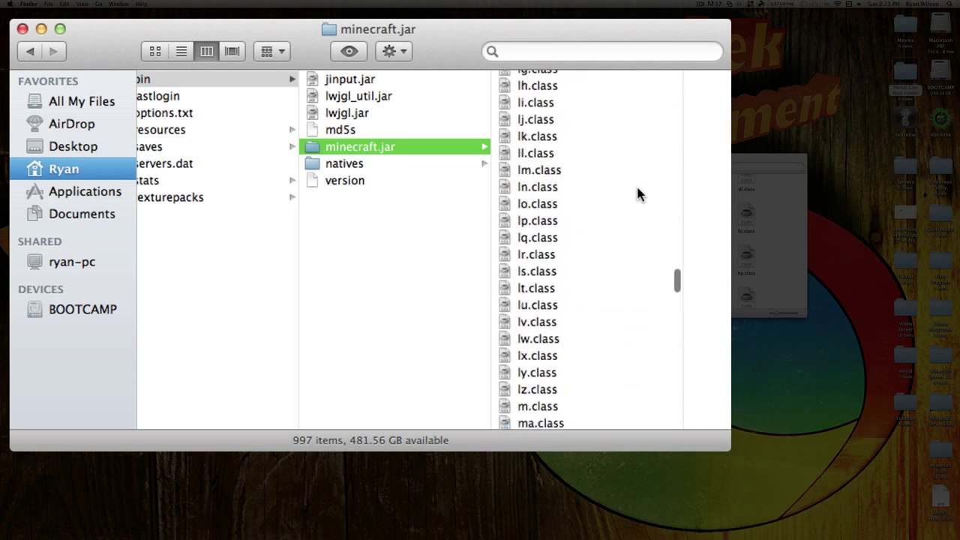
scroll(638, 194, up, 10)
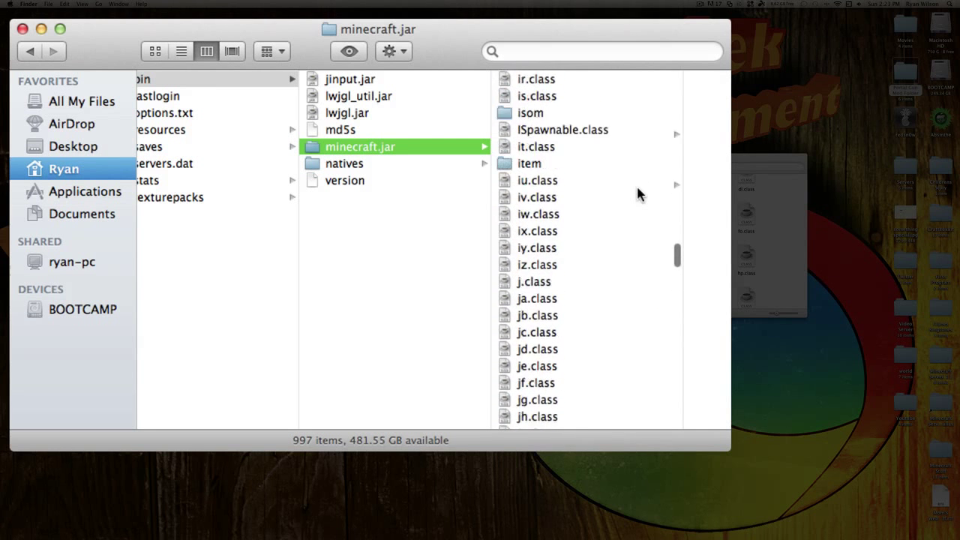
scroll(639, 194, up, 15)
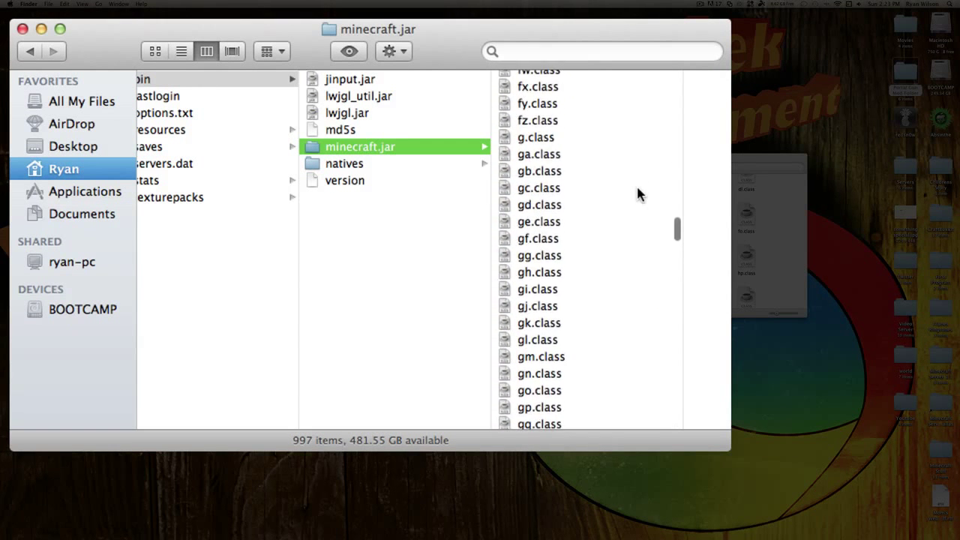
scroll(638, 194, down, 10)
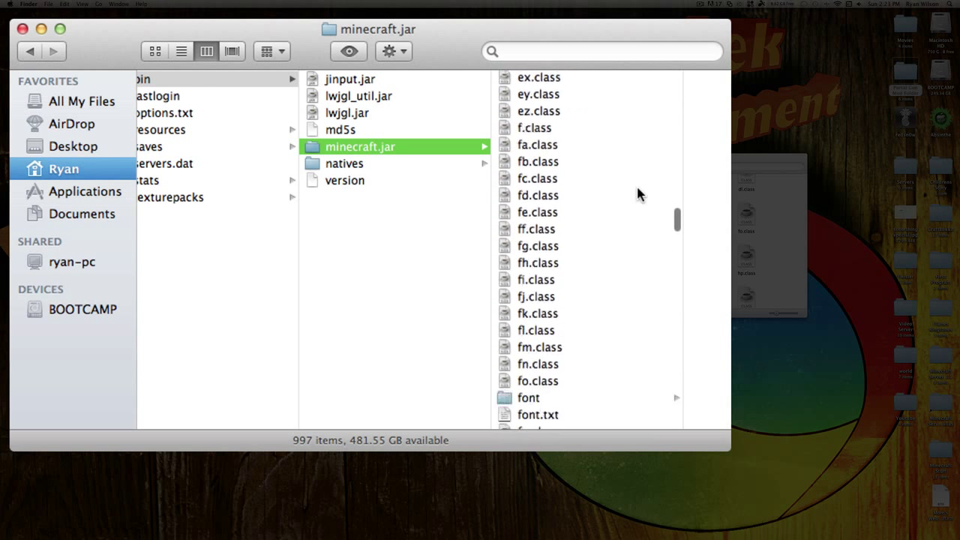
scroll(638, 194, down, 3)
scroll(638, 195, up, 10)
scroll(637, 193, up, 5)
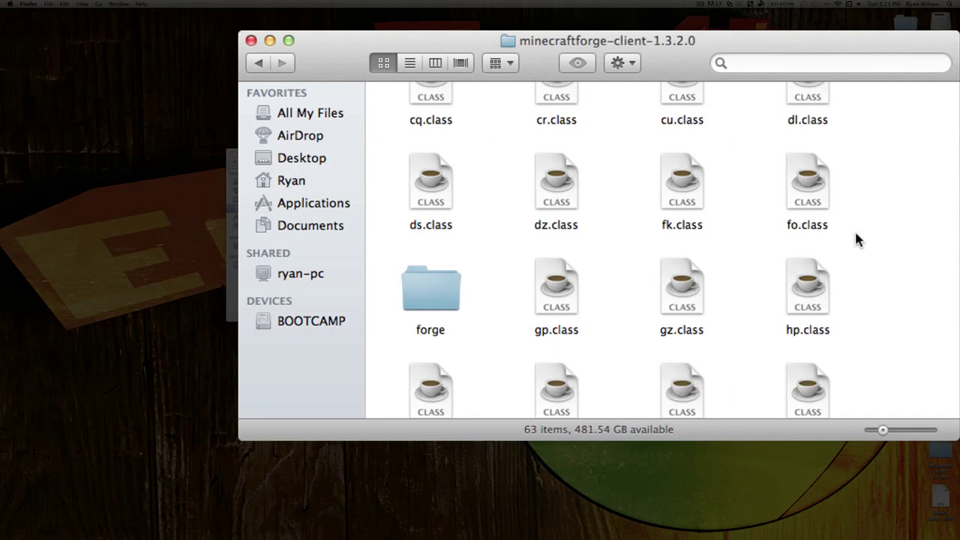
scroll(851, 268, down, 15)
Copy all 63 Forge client class files into minecraft.jar, replacing duplicates
drag(905, 386, 419, 40)
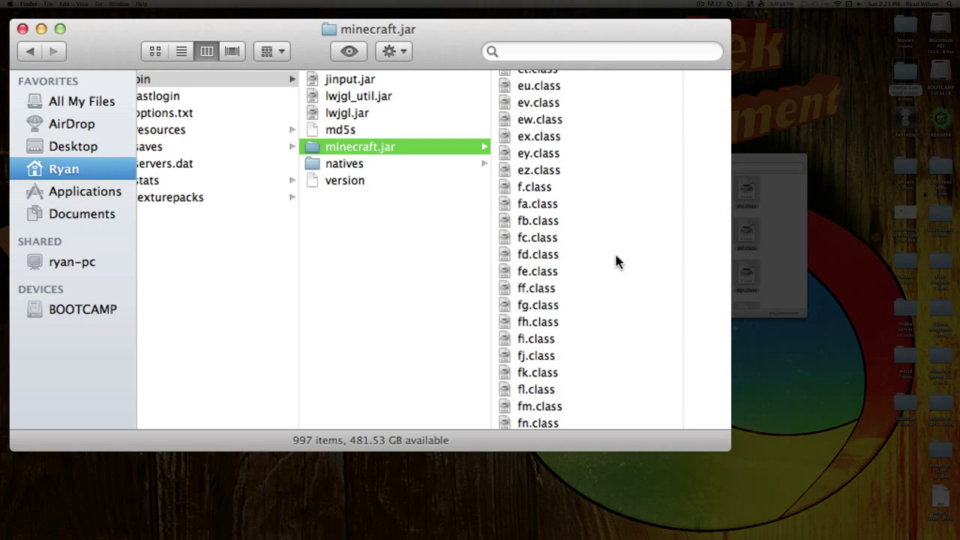
key(super+alt+v)
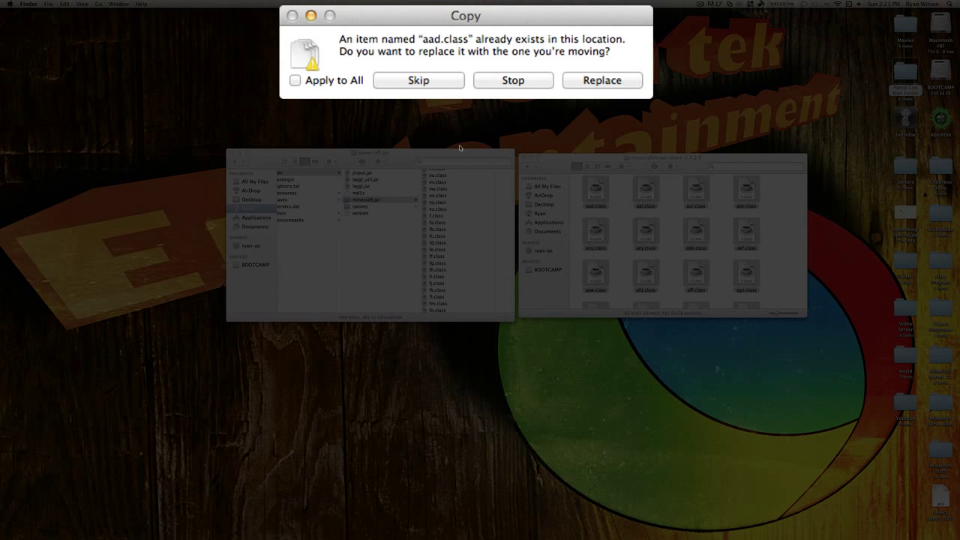
click(620, 82)
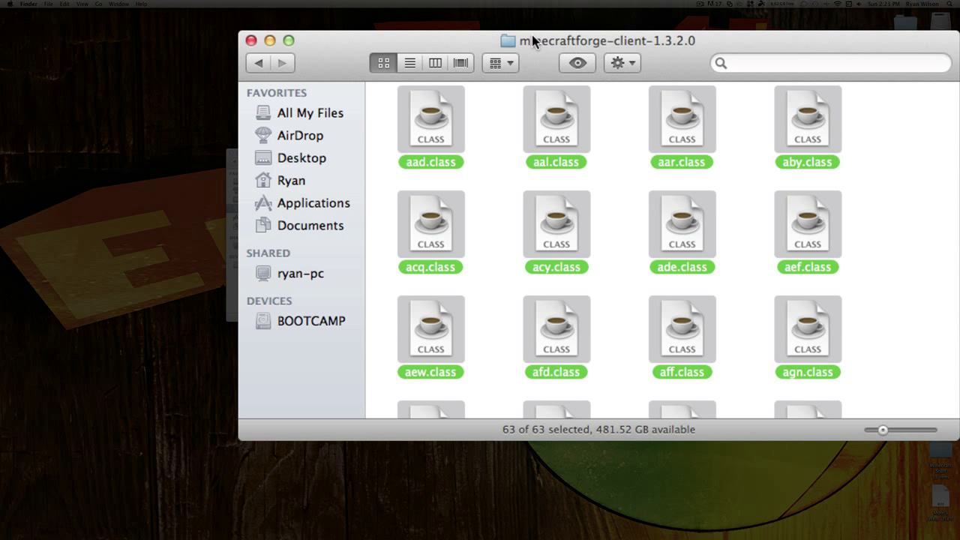
click(258, 63)
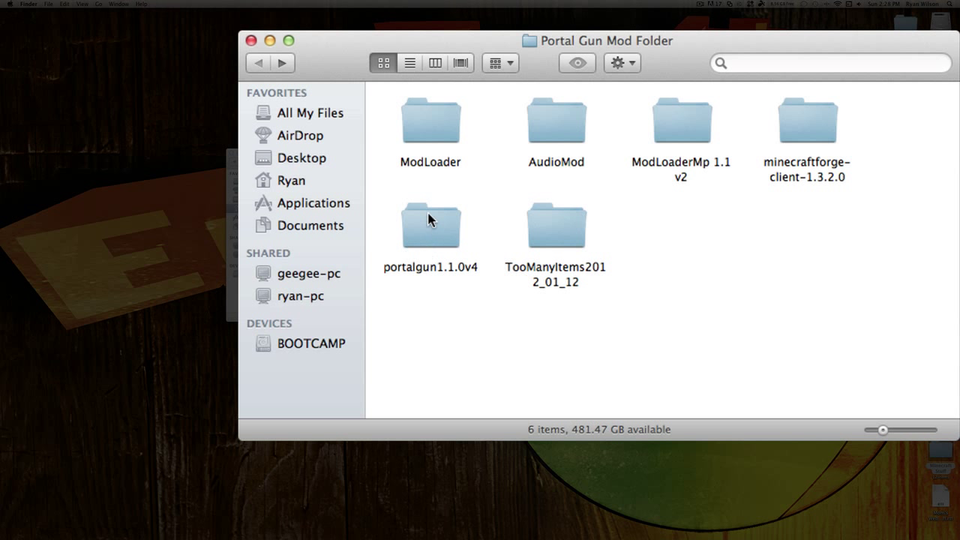
Launch Minecraft, log in and load the New World singleplayer save
mouse_move(734, 531)
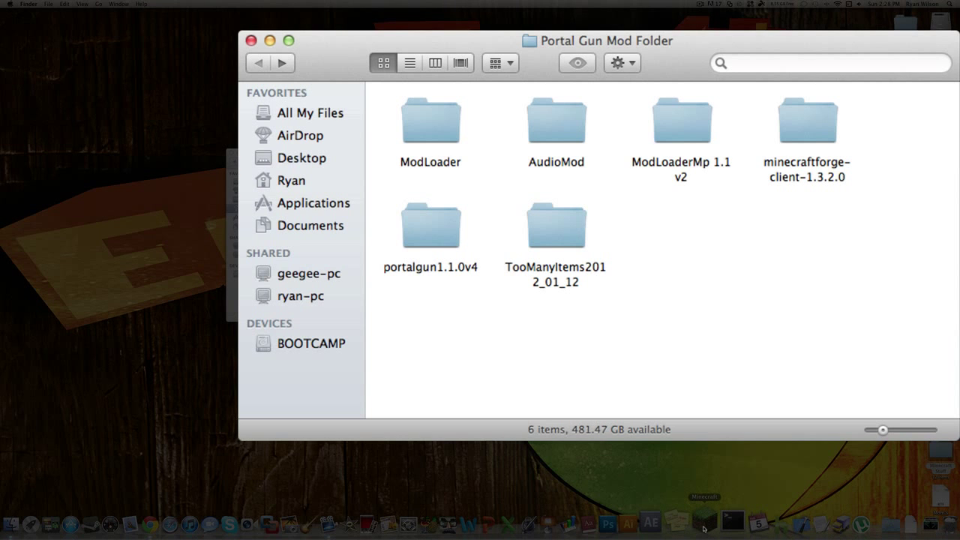
click(704, 529)
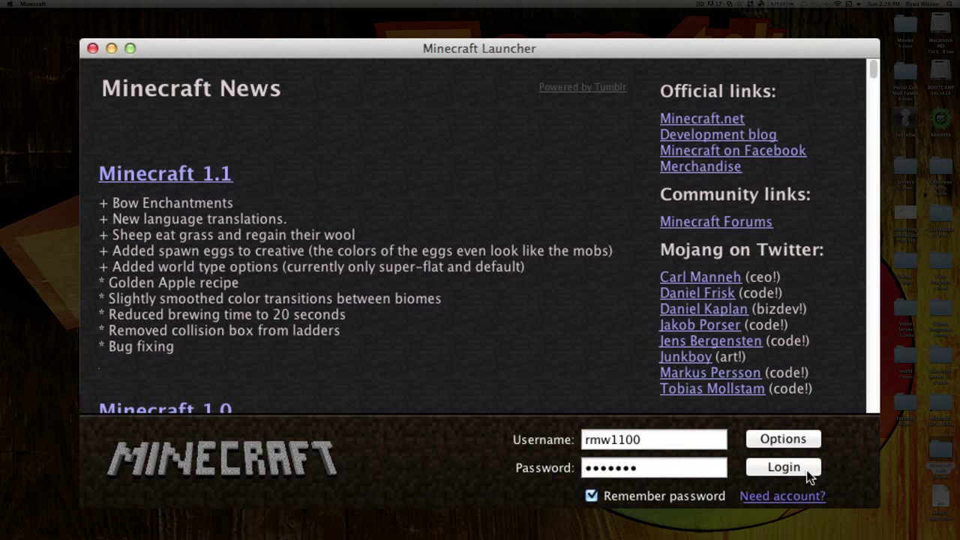
click(804, 471)
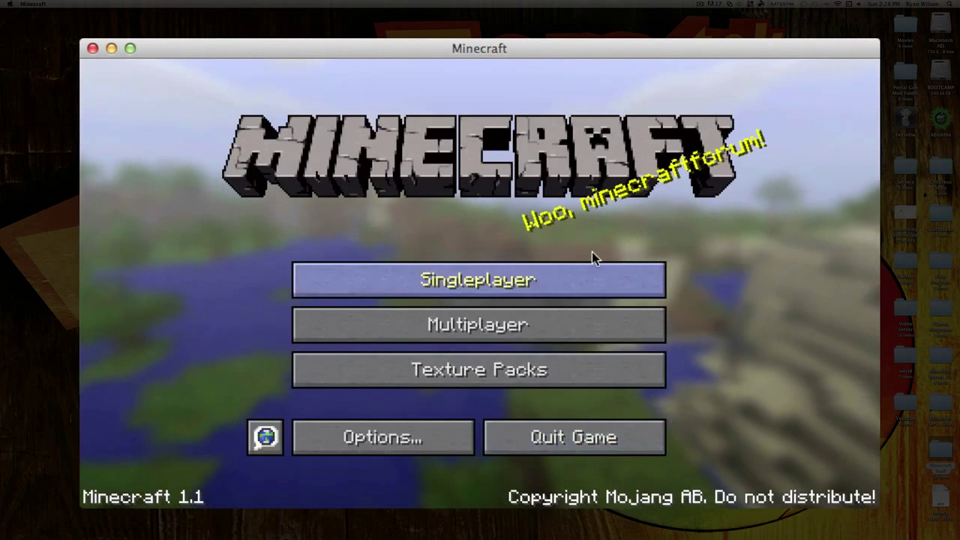
click(438, 279)
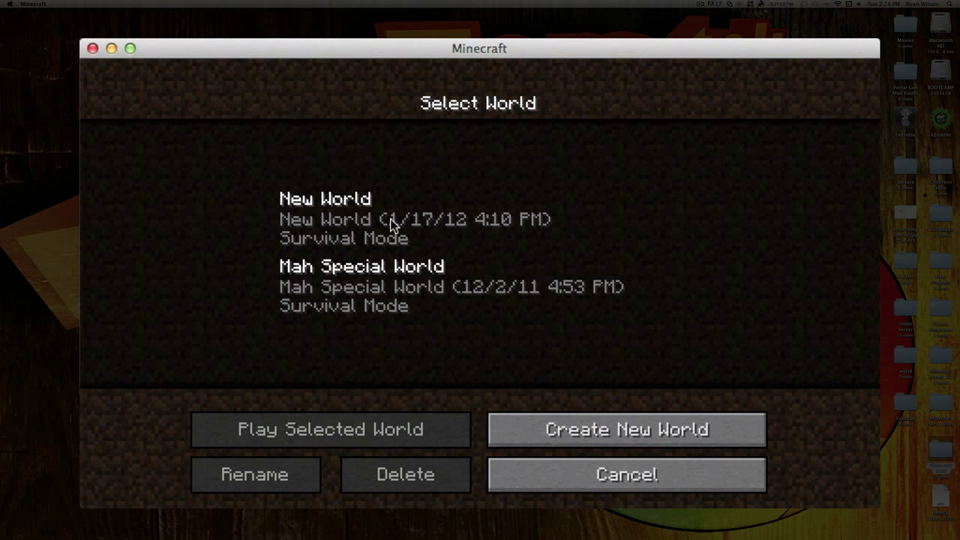
click(368, 225)
click(356, 439)
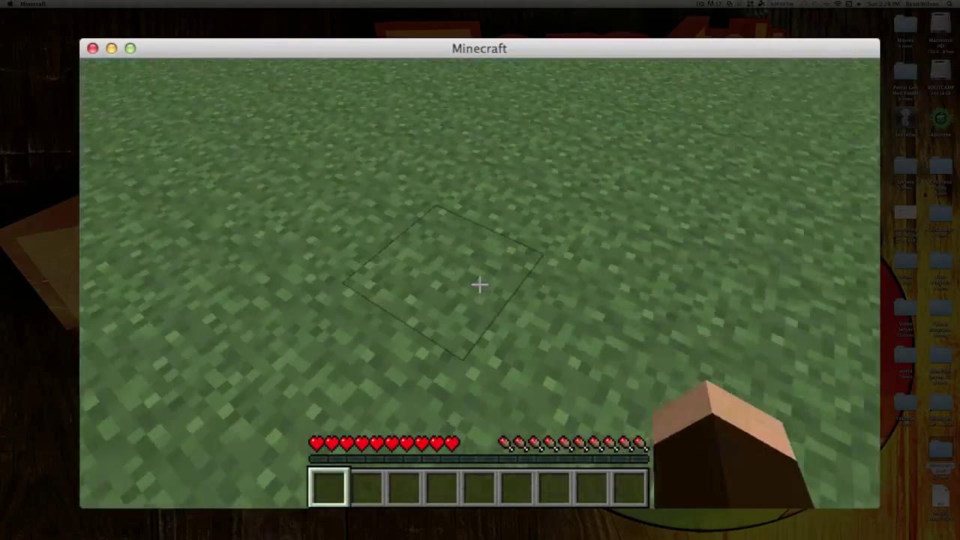
Test the modded game by breaking ground blocks and walking toward the cows
click(480, 284)
click(480, 284)
click(480, 284)
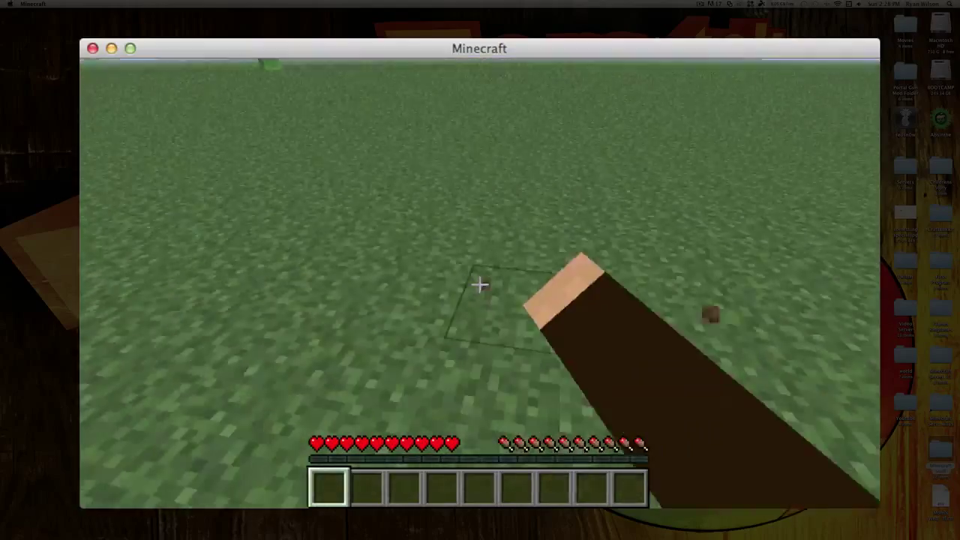
click(480, 285)
click(480, 284)
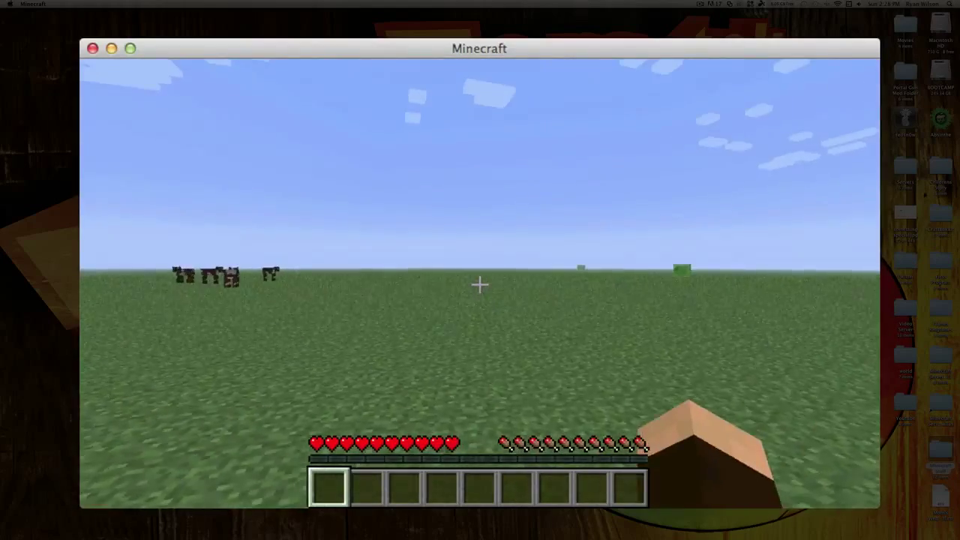
key(w)
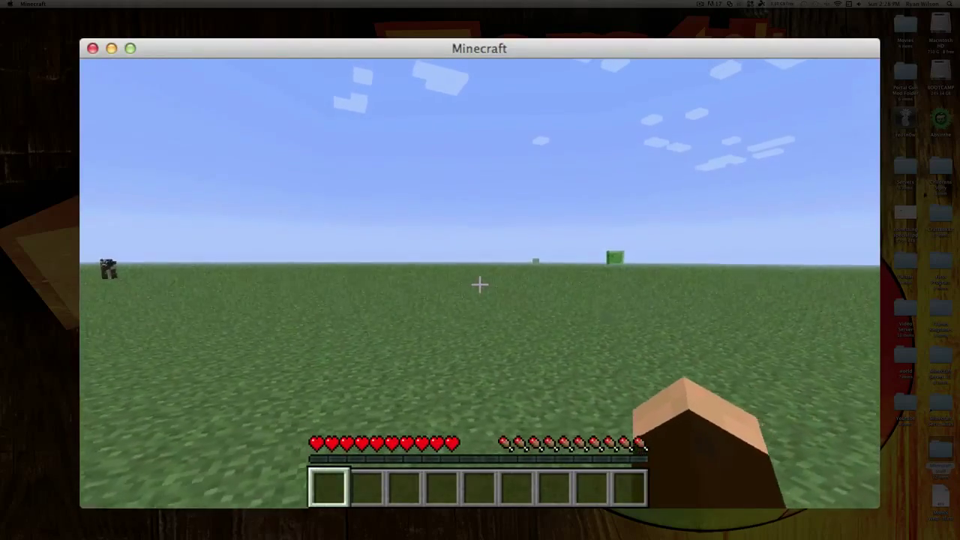
Save and quit to the title screen, then quit Minecraft entirely
key(Escape)
click(566, 388)
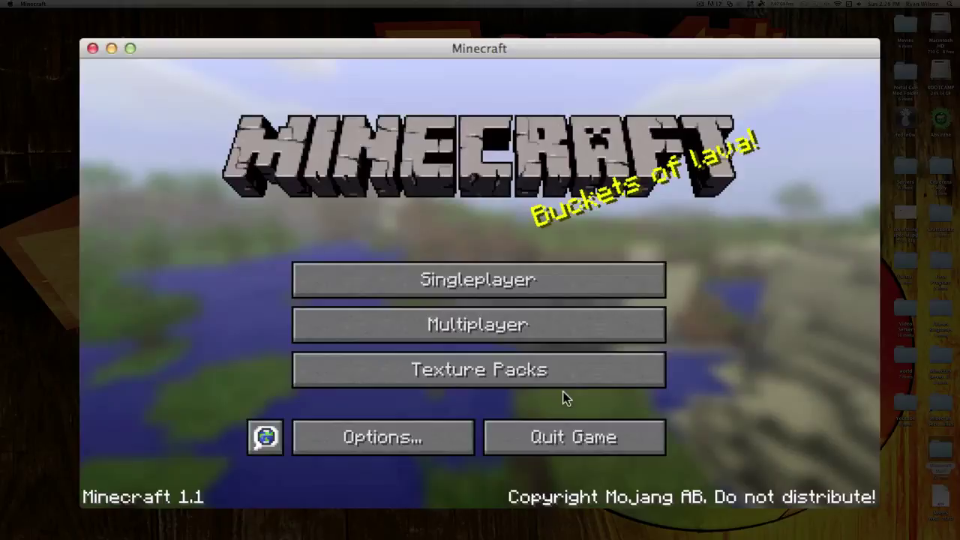
click(600, 438)
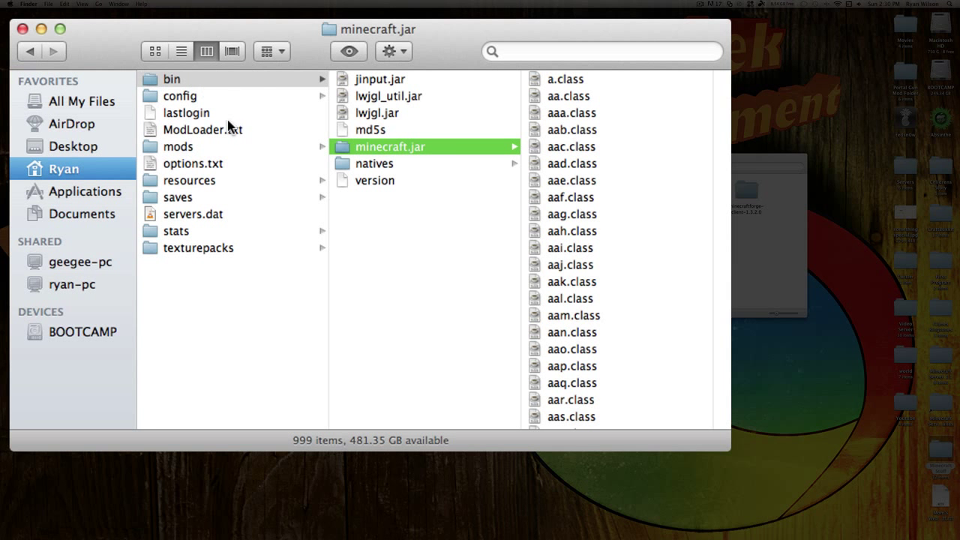
Open the mods folder inside the minecraft folder, showing it holds 0 items
scroll(228, 125, left, 3)
click(198, 376)
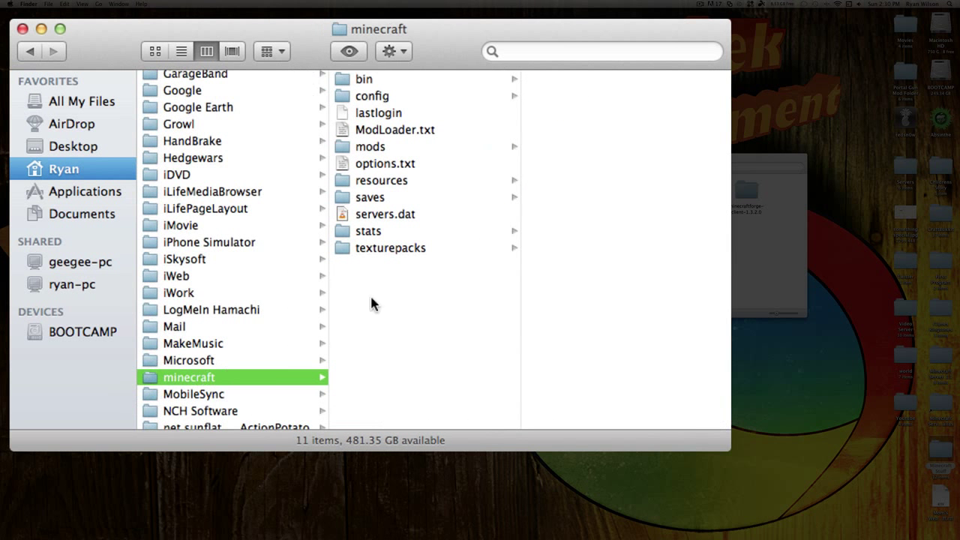
click(385, 147)
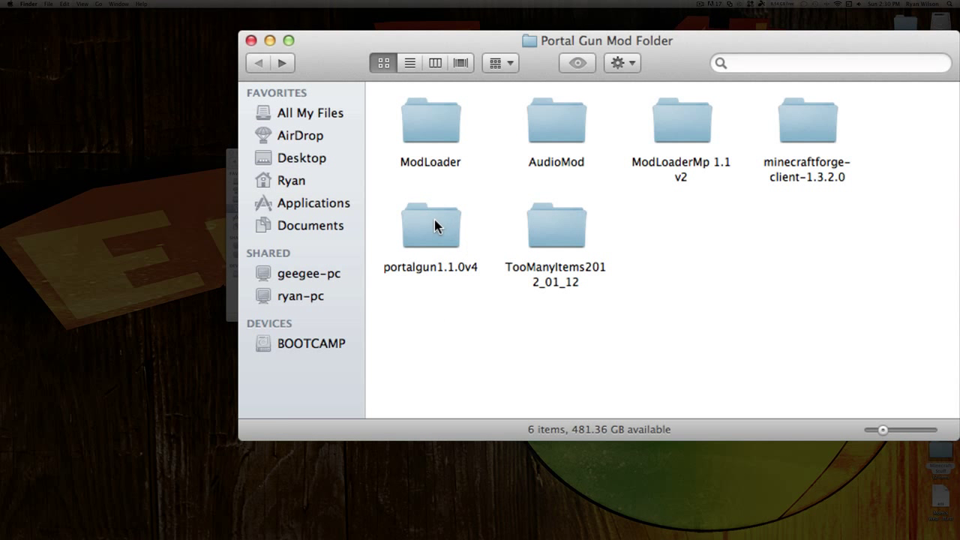
Paste the portalgun folder from portalgun1.1.0v4 into Minecraft's mods folder
double_click(433, 222)
click(438, 143)
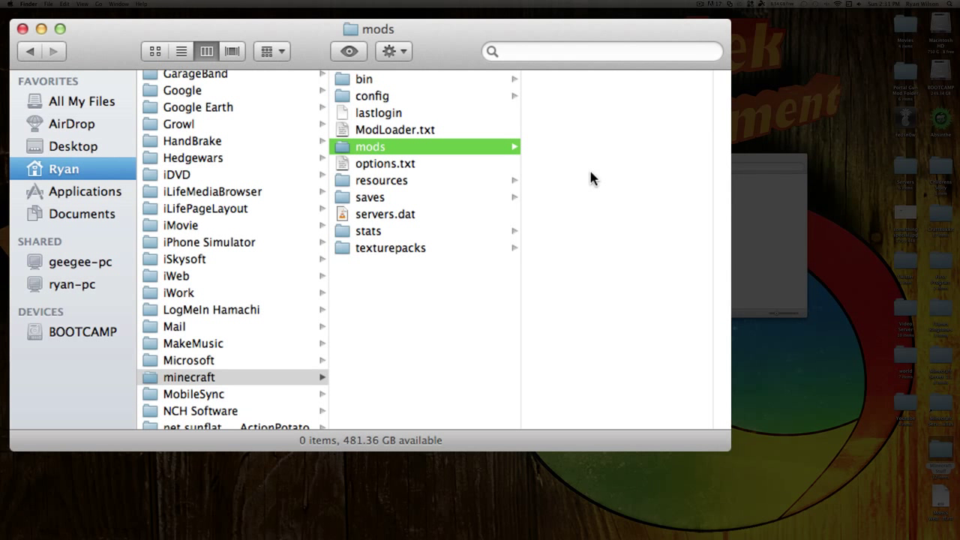
key(super+v)
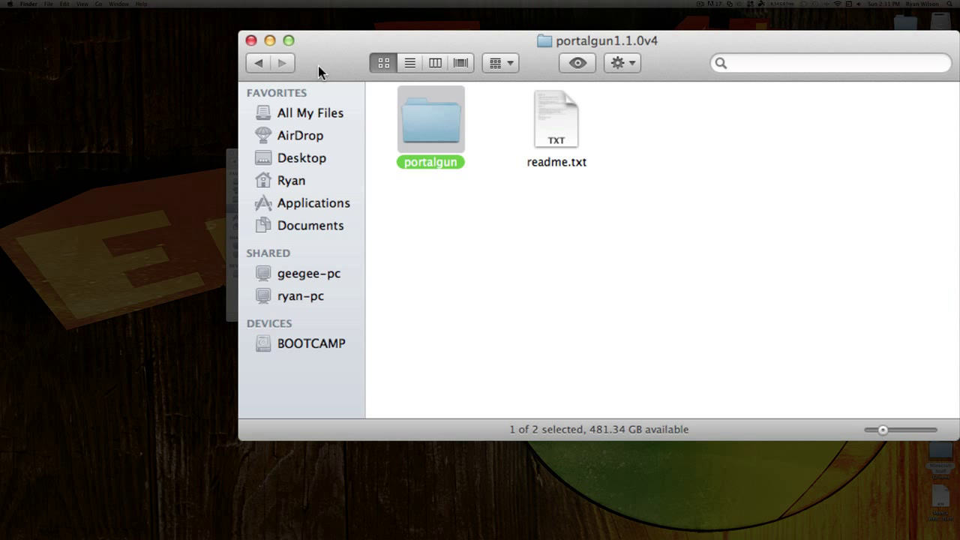
click(262, 64)
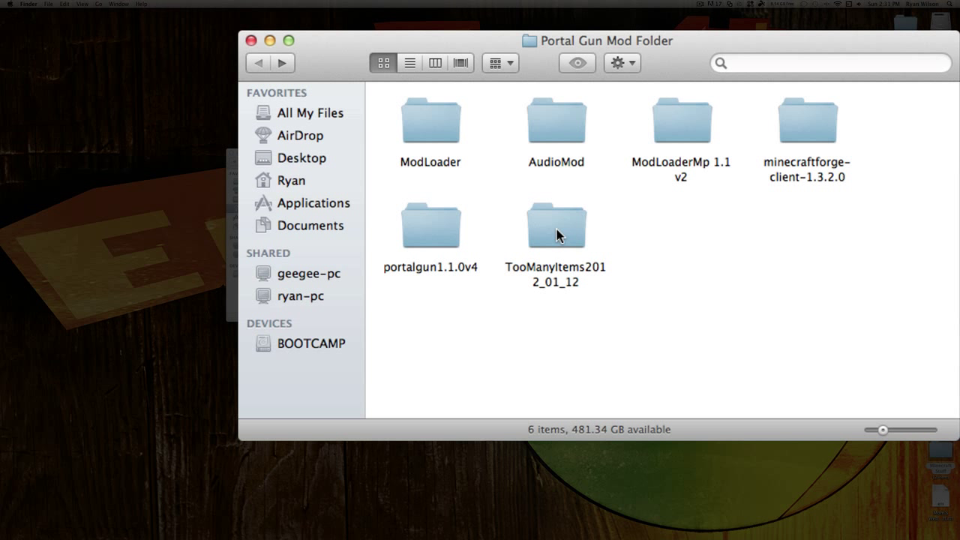
Open the TooManyItems2012_01_12 folder and the bin › minecraft.jar contents
double_click(556, 229)
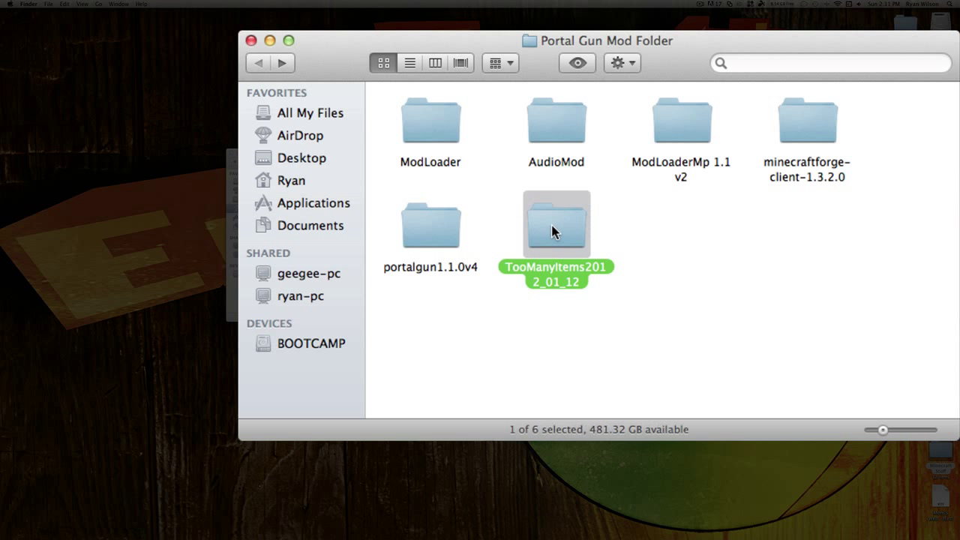
scroll(651, 319, down, 3)
scroll(650, 319, up, 5)
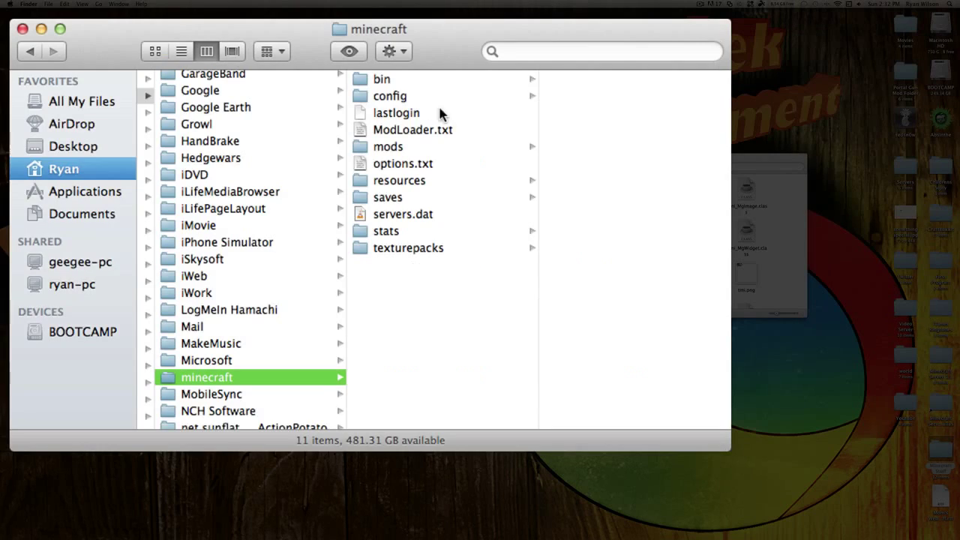
click(398, 82)
click(616, 148)
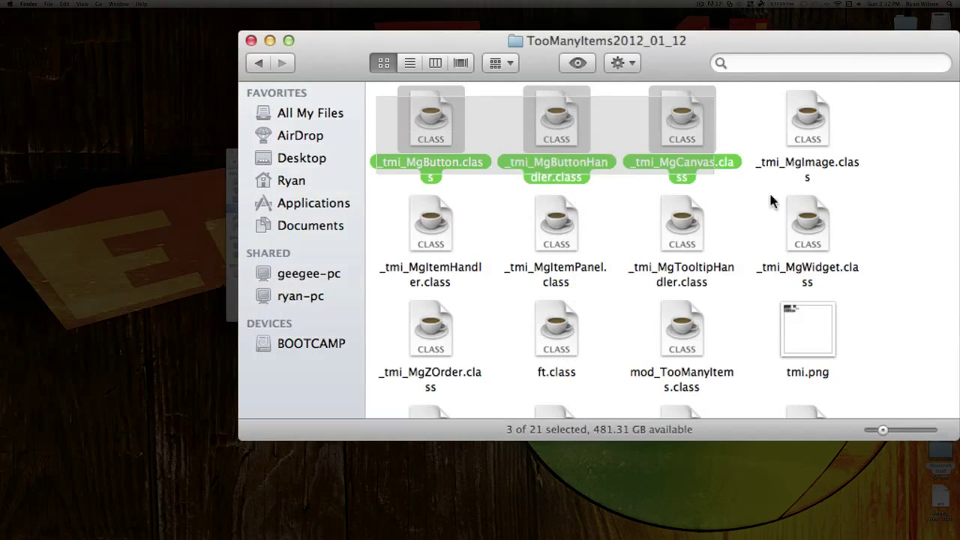
Copy all TooManyItems files into minecraft.jar, replacing ft.class, and close the Portal Gun Mod Folder window
drag(751, 142, 801, 387)
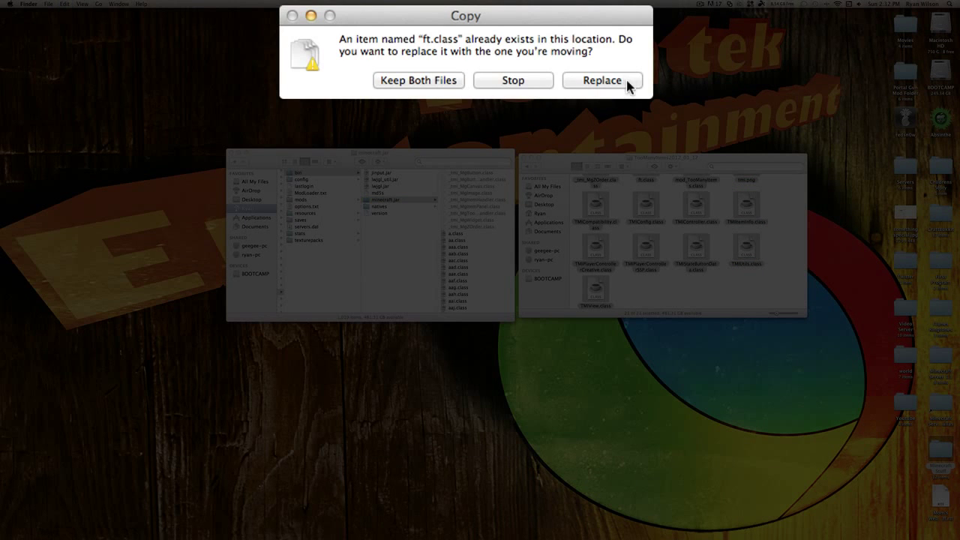
click(622, 81)
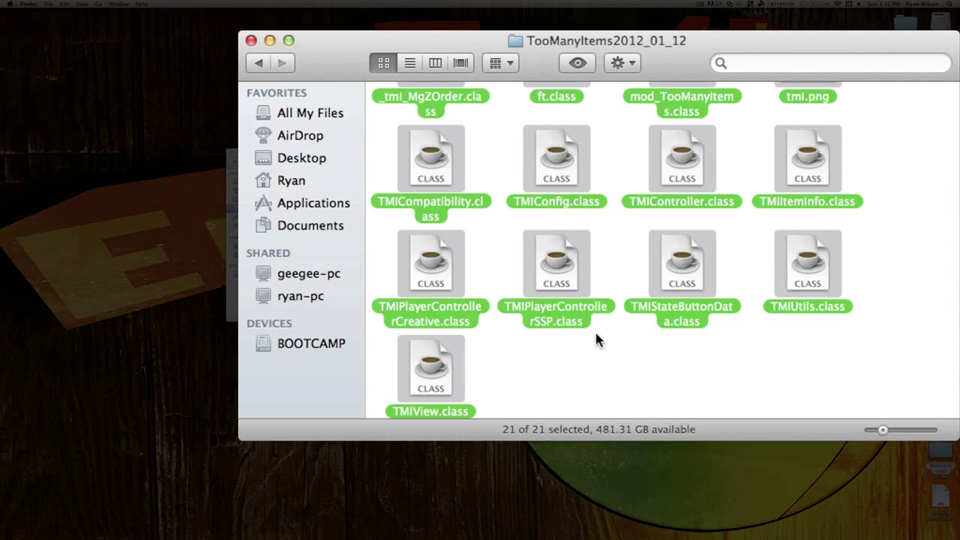
click(568, 360)
scroll(618, 328, down, 2)
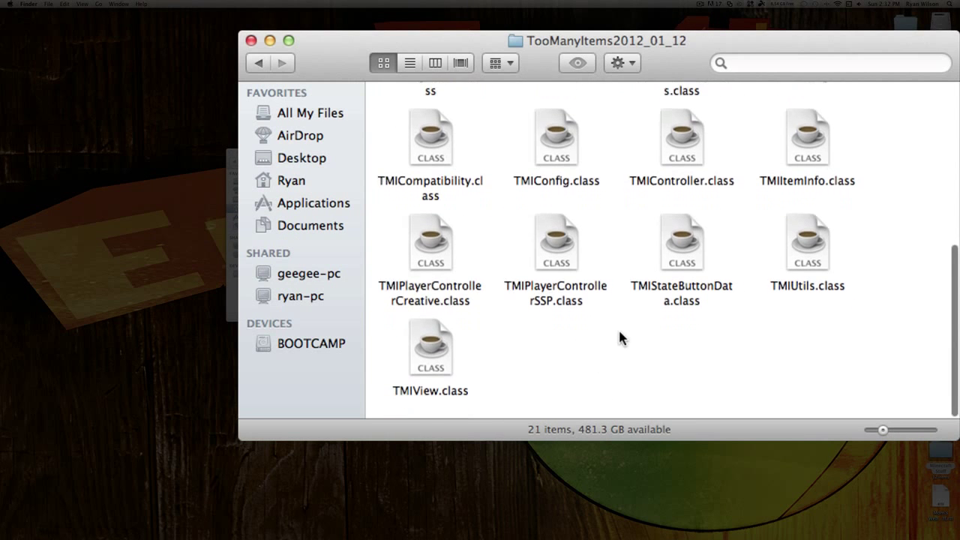
scroll(619, 328, up, 5)
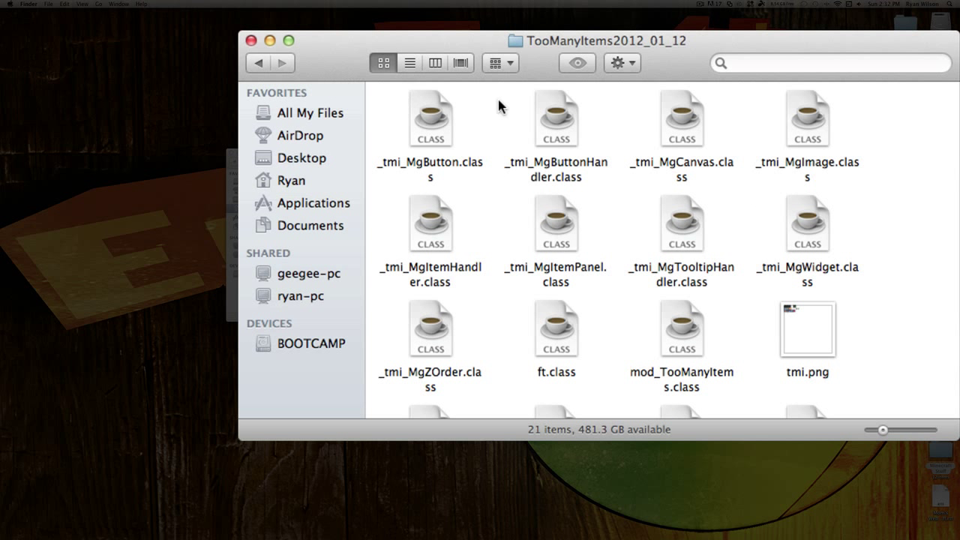
click(258, 62)
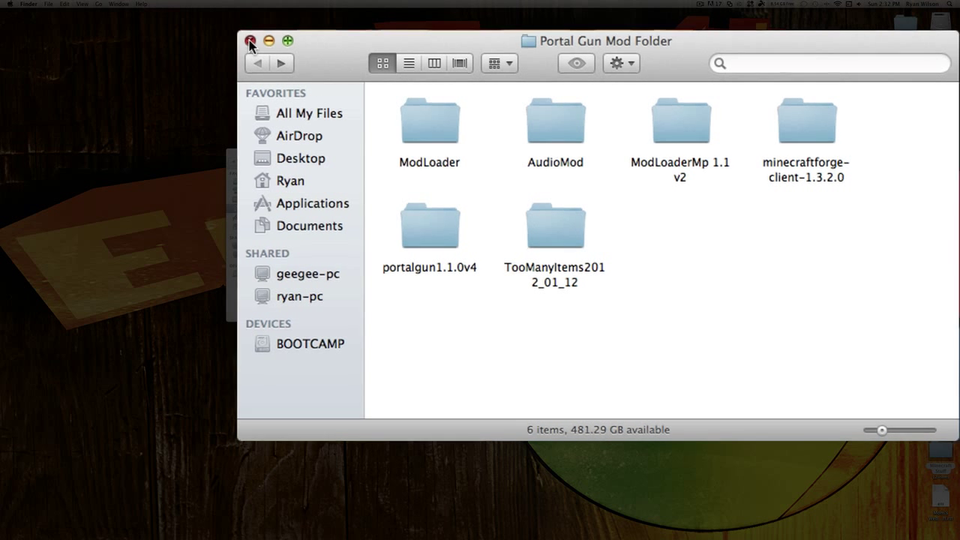
click(251, 41)
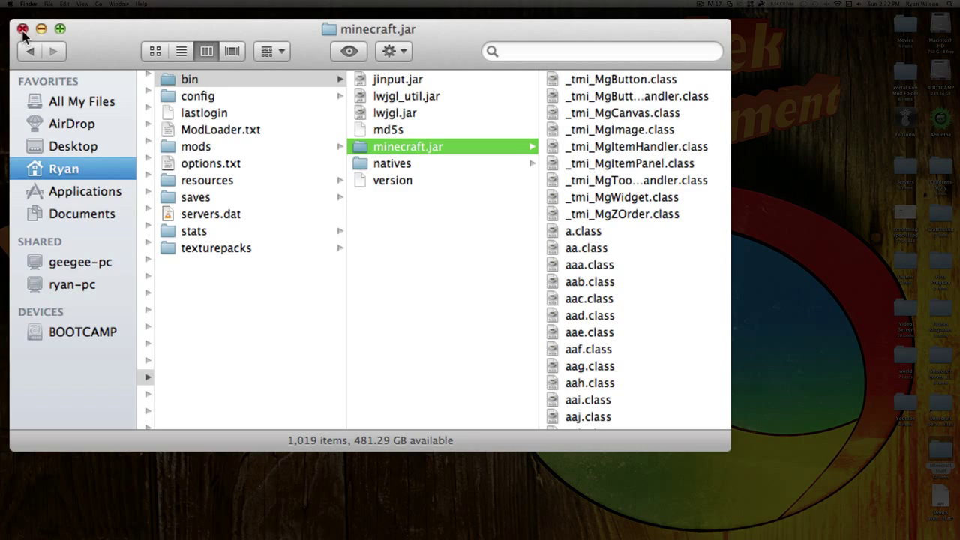
Close the minecraft.jar window, launch Minecraft, log in and play the New World save
click(23, 30)
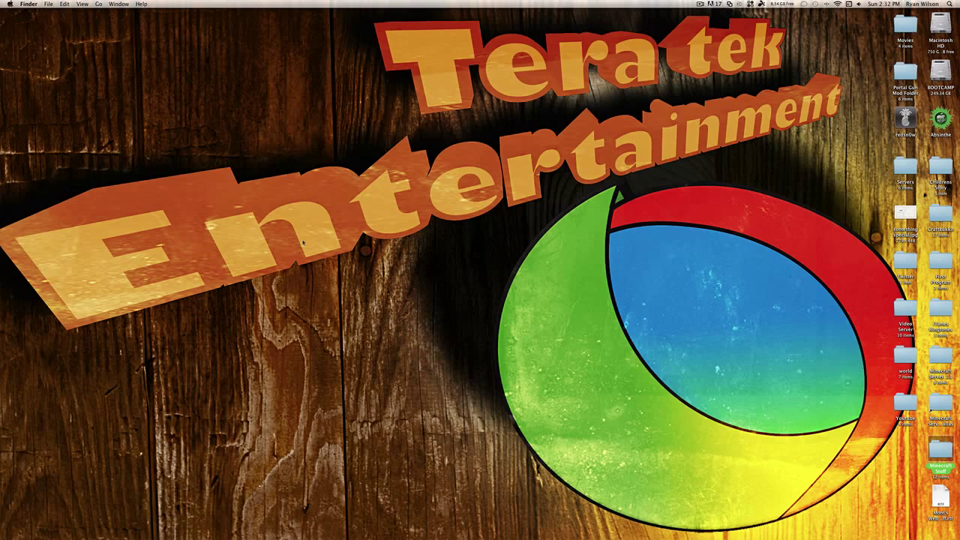
mouse_move(825, 529)
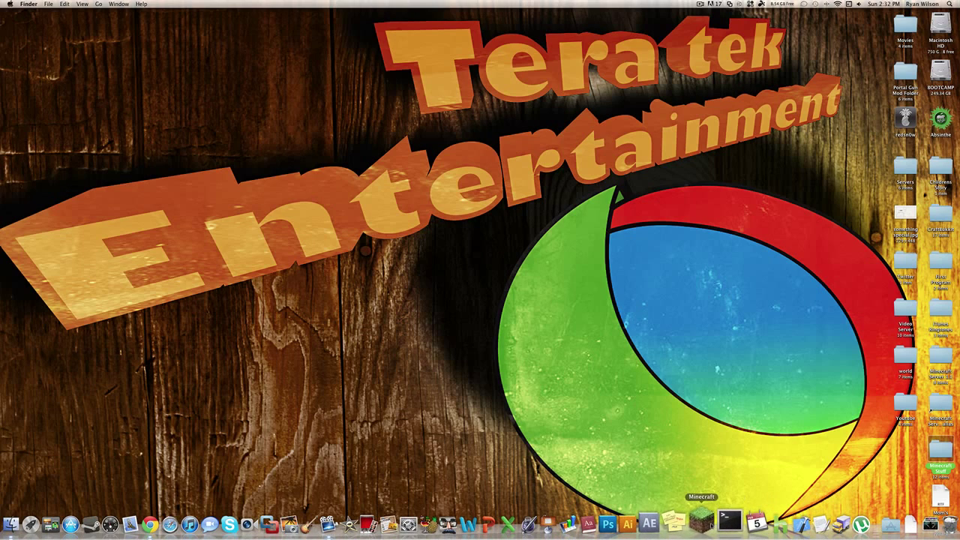
click(709, 525)
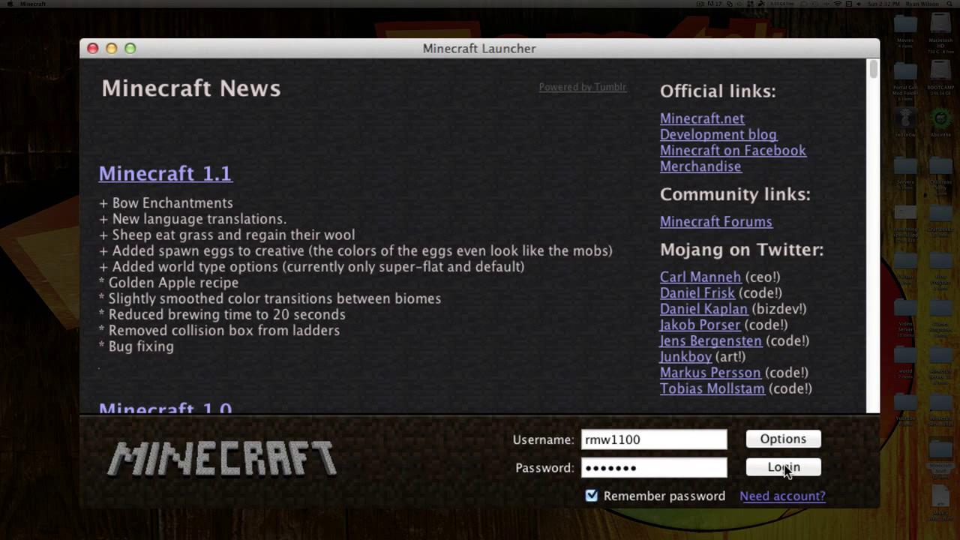
click(784, 467)
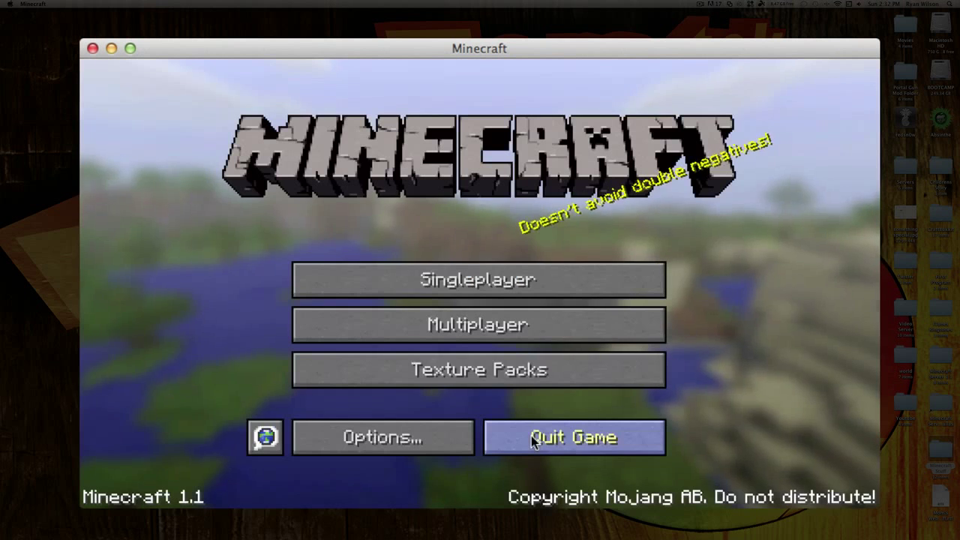
click(657, 282)
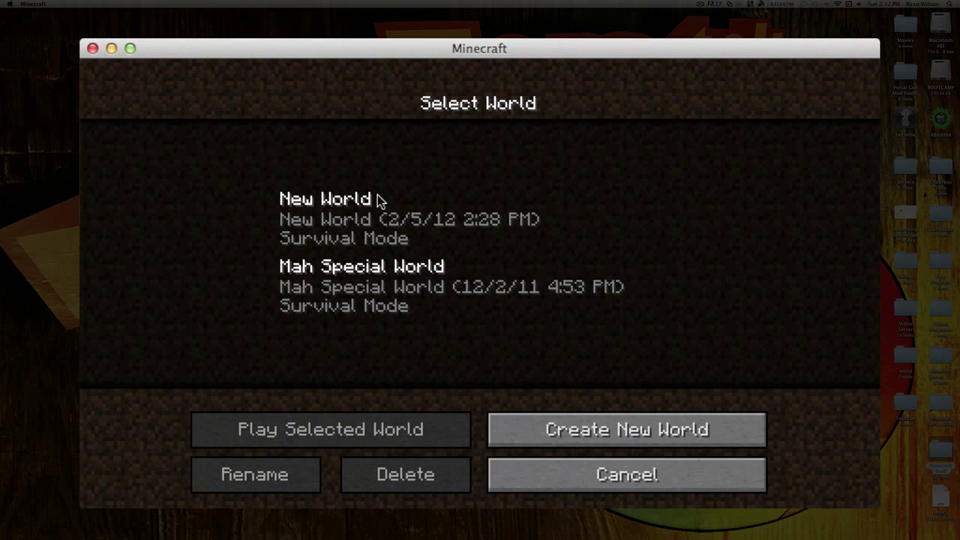
click(315, 227)
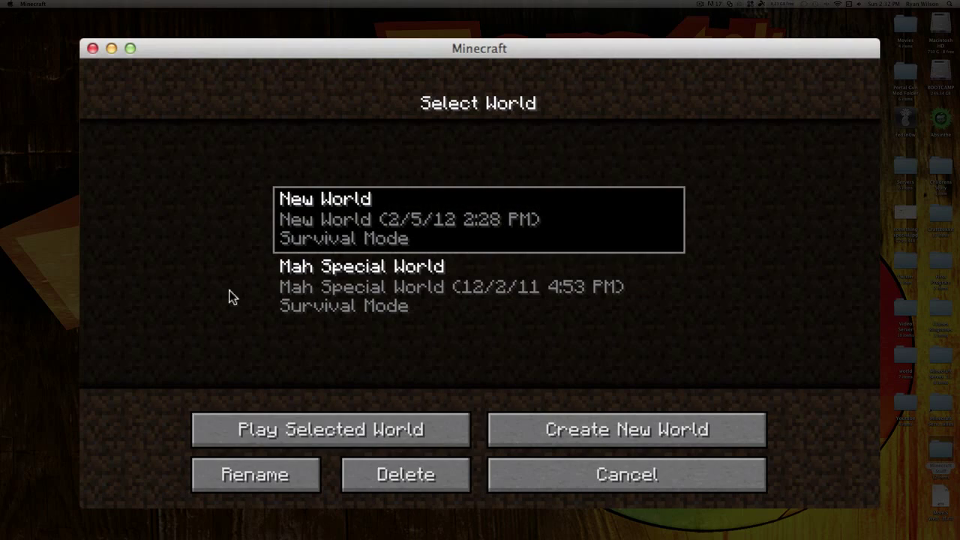
click(332, 438)
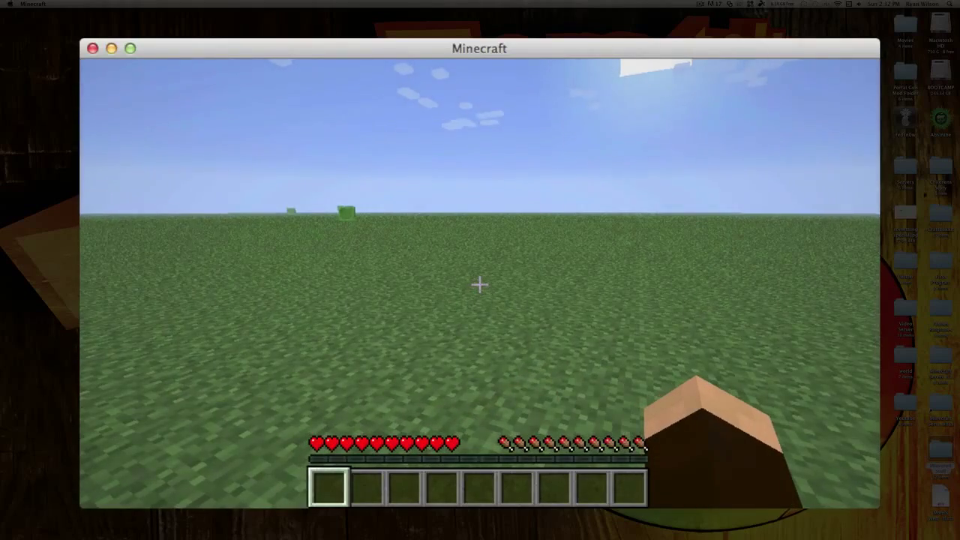
In the TooManyItems inventory, add two music discs and a portal gun to the hotbar
key(e)
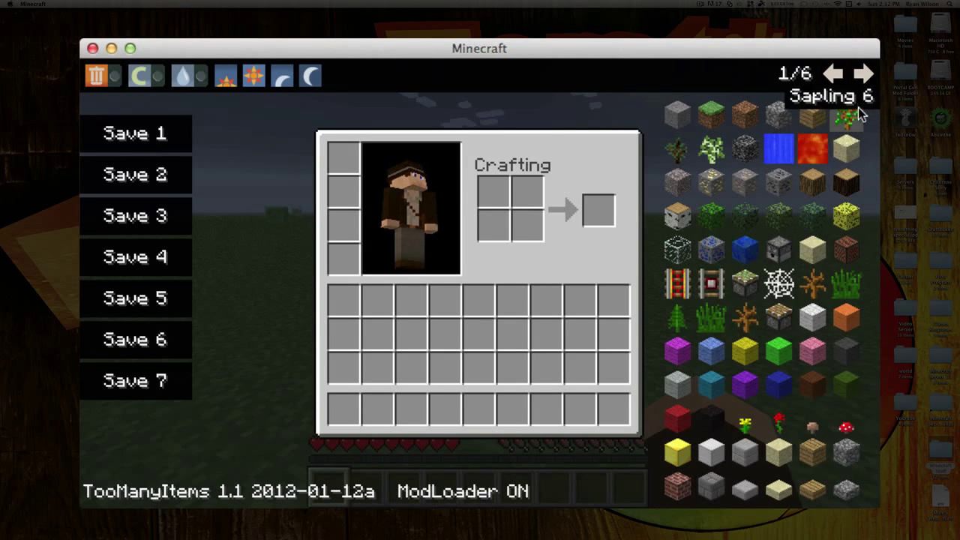
click(834, 75)
click(834, 76)
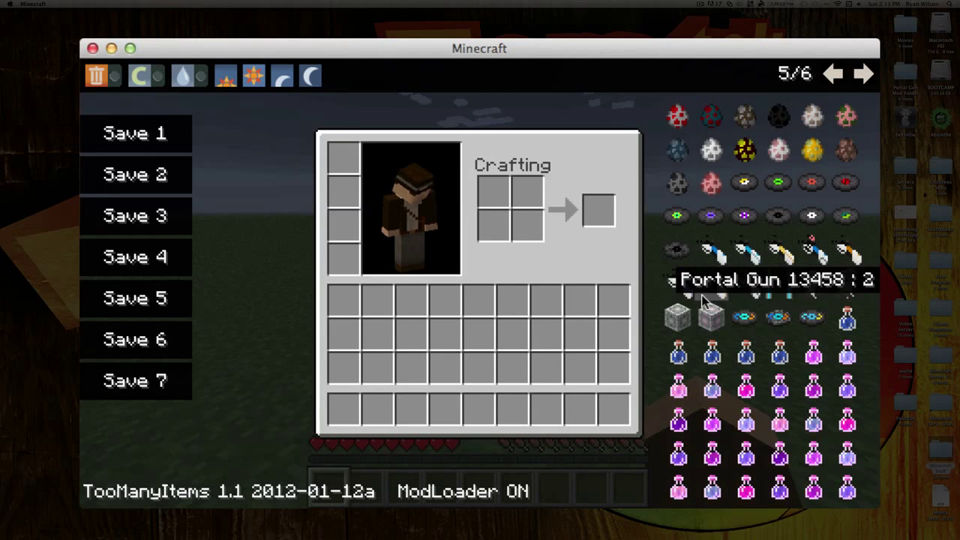
click(742, 315)
click(776, 315)
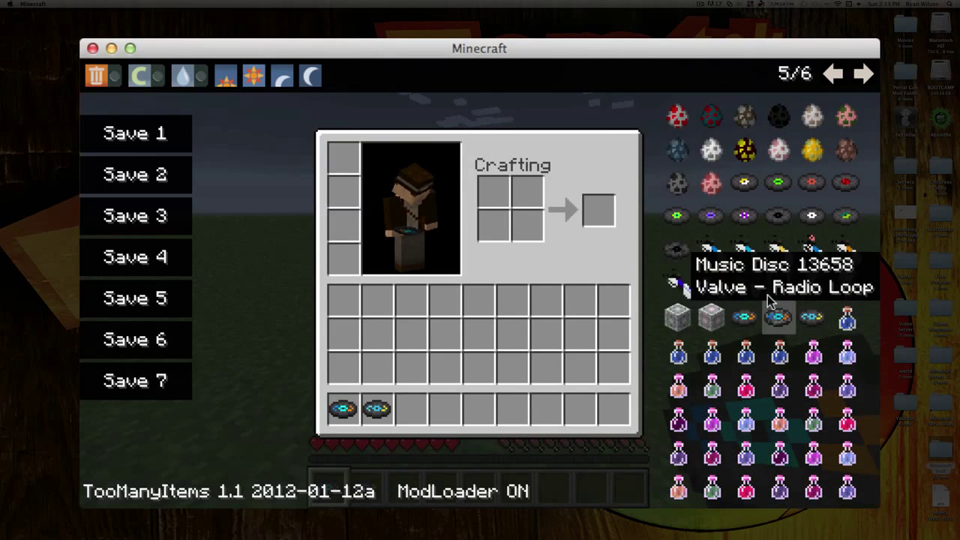
click(675, 283)
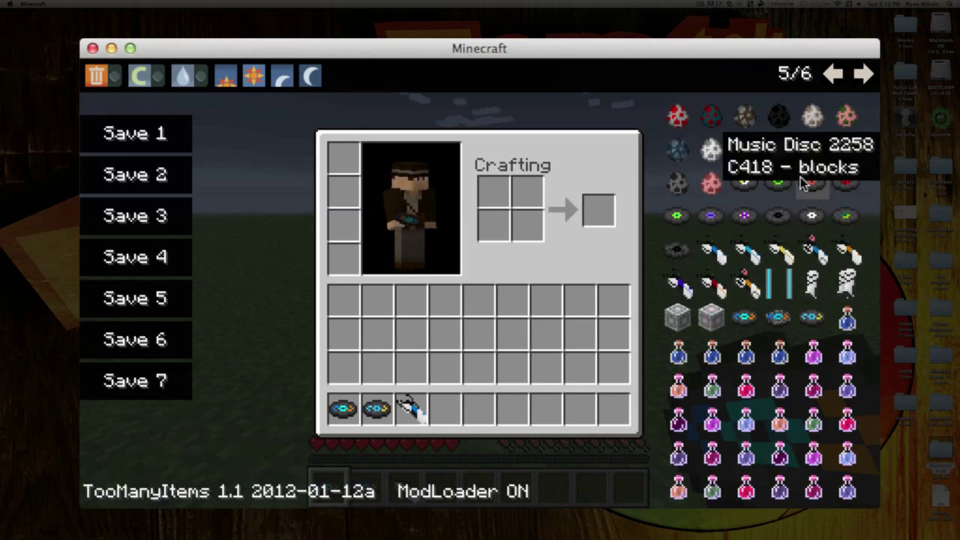
Take a full stack of 64 jukeboxes from the blocks page and close the inventory
click(835, 74)
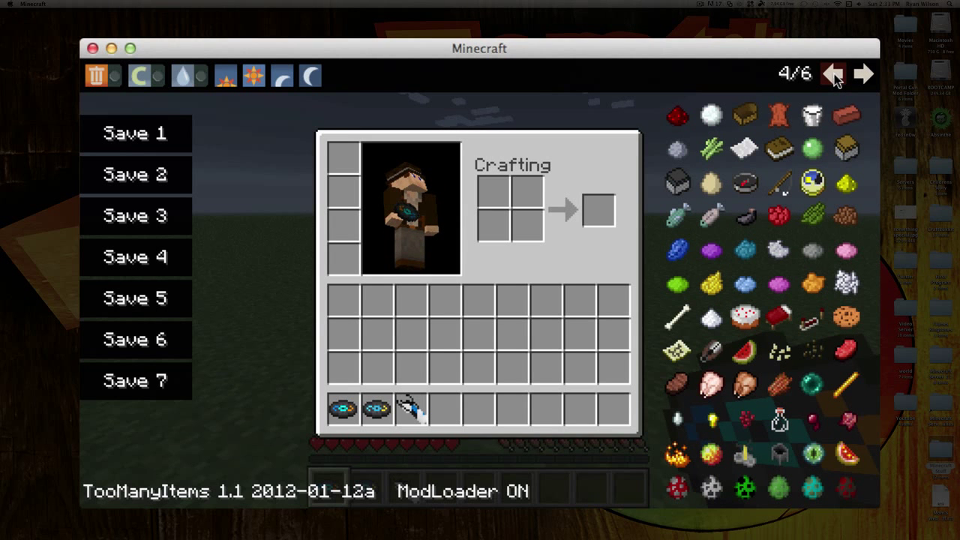
click(835, 75)
click(835, 75)
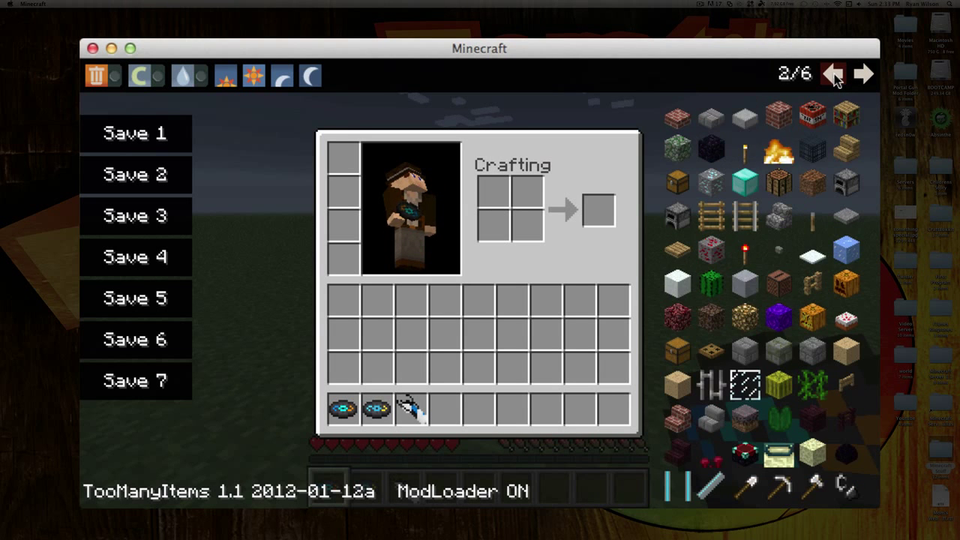
click(781, 279)
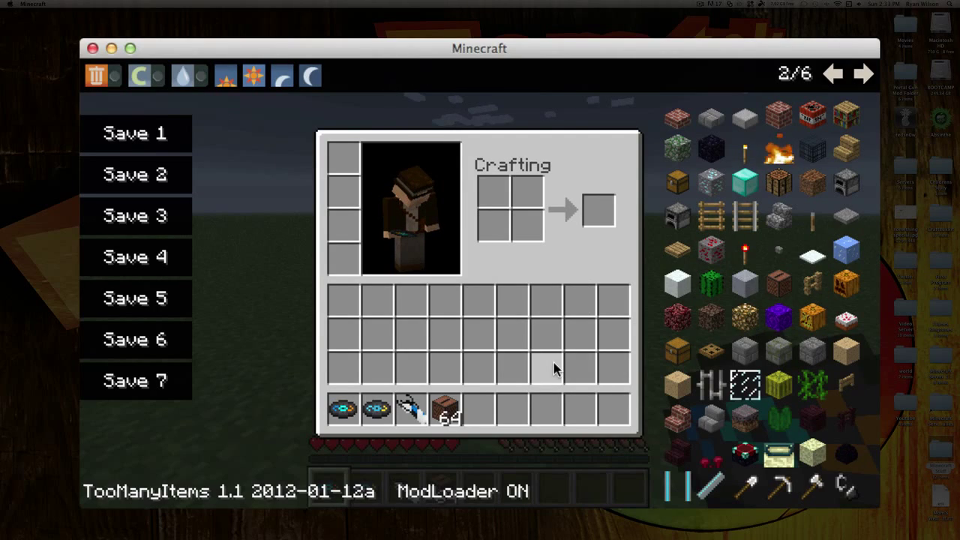
key(e)
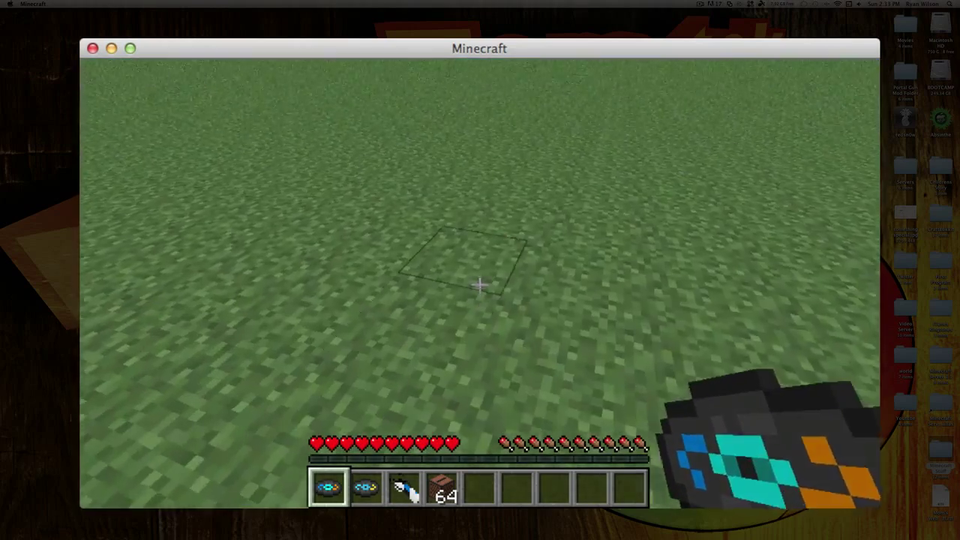
With the portal gun in slot 3, fire blue and orange portals onto the grass, then dig dirt
right_click(480, 284)
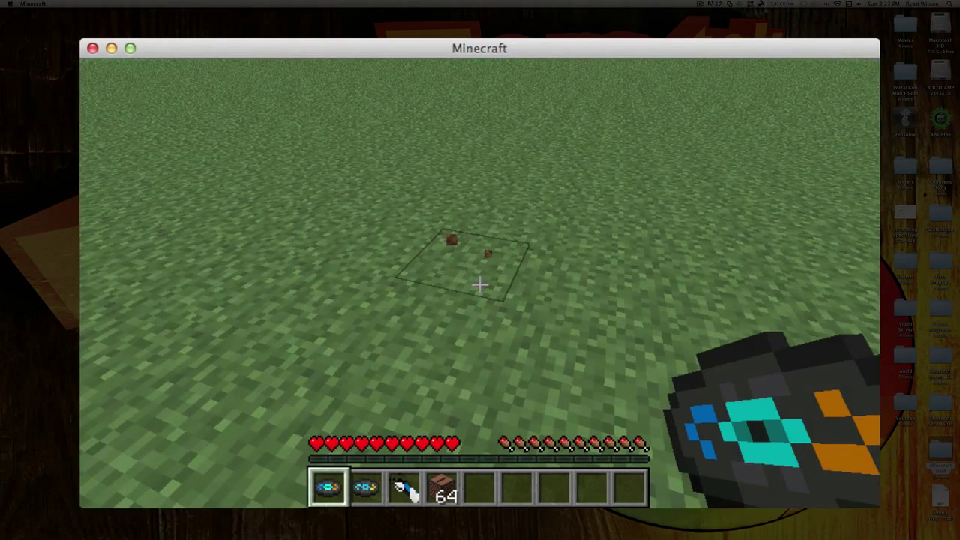
key(3)
click(480, 284)
right_click(481, 283)
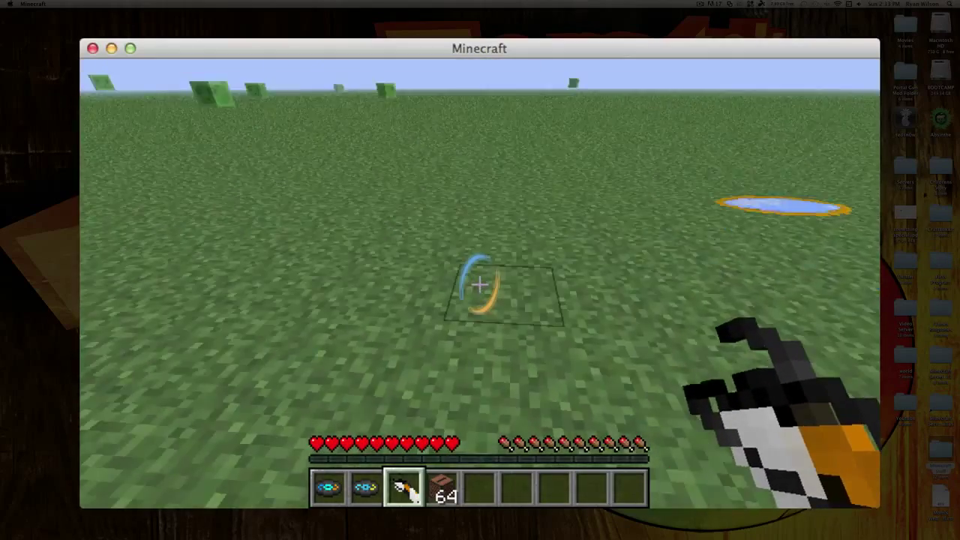
scroll(481, 283, up, 1)
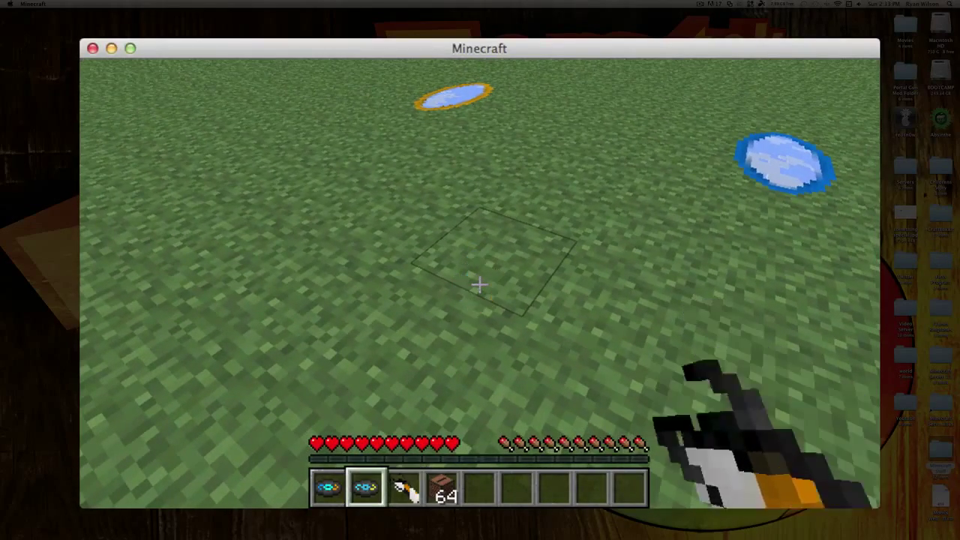
click(481, 283)
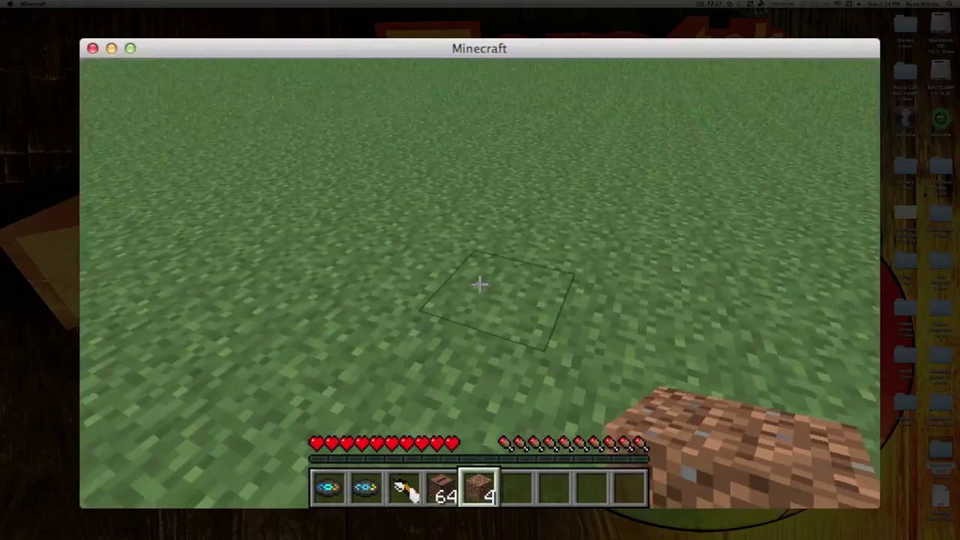
Stack dirt into two pillars, two blocks each, on the grass
right_click(480, 284)
right_click(479, 285)
right_click(480, 284)
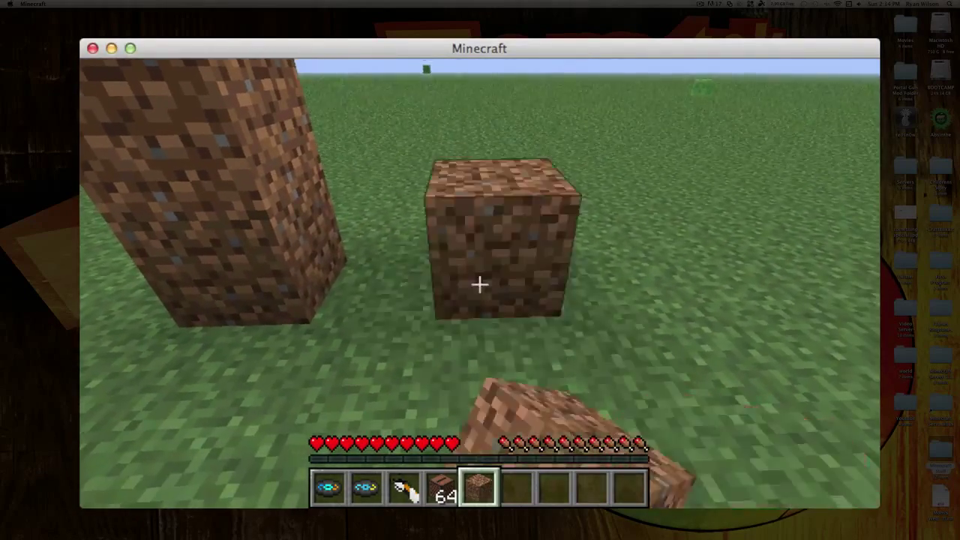
right_click(480, 284)
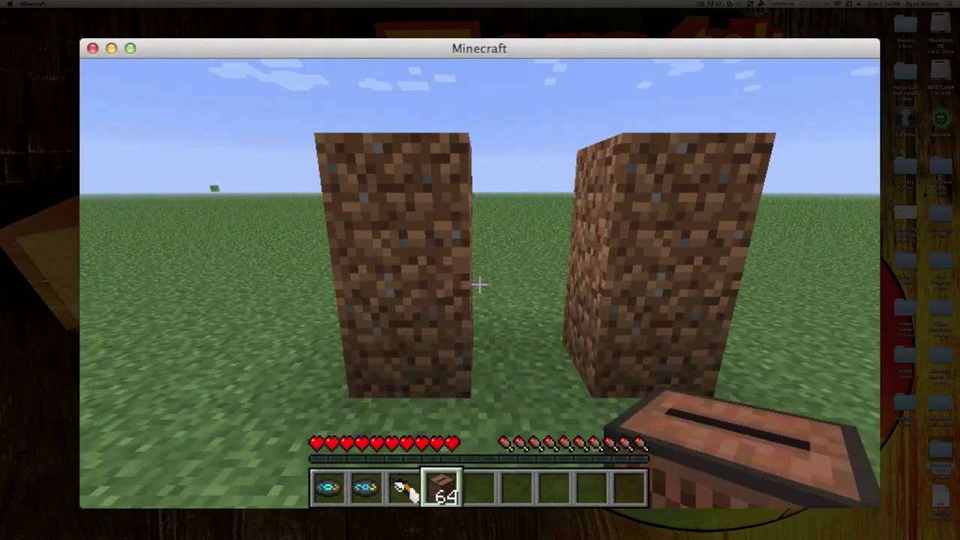
Shoot a blue and an orange portal onto the pillars and walk through them
key(3)
click(480, 285)
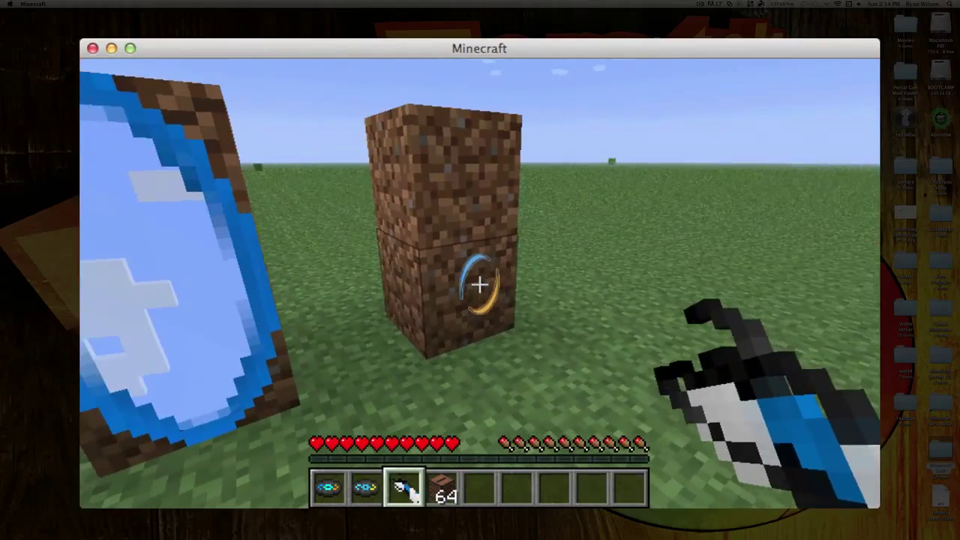
right_click(479, 285)
key(w)
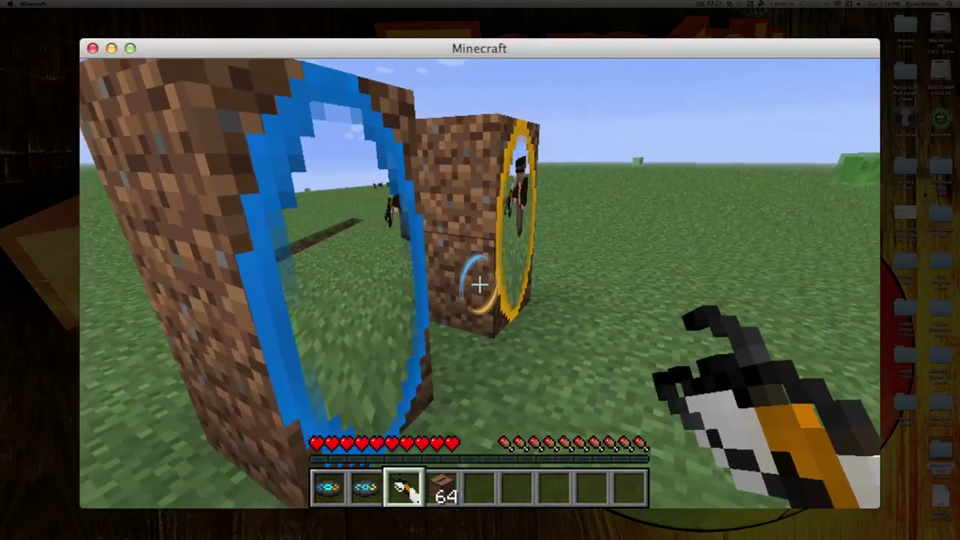
key(w)
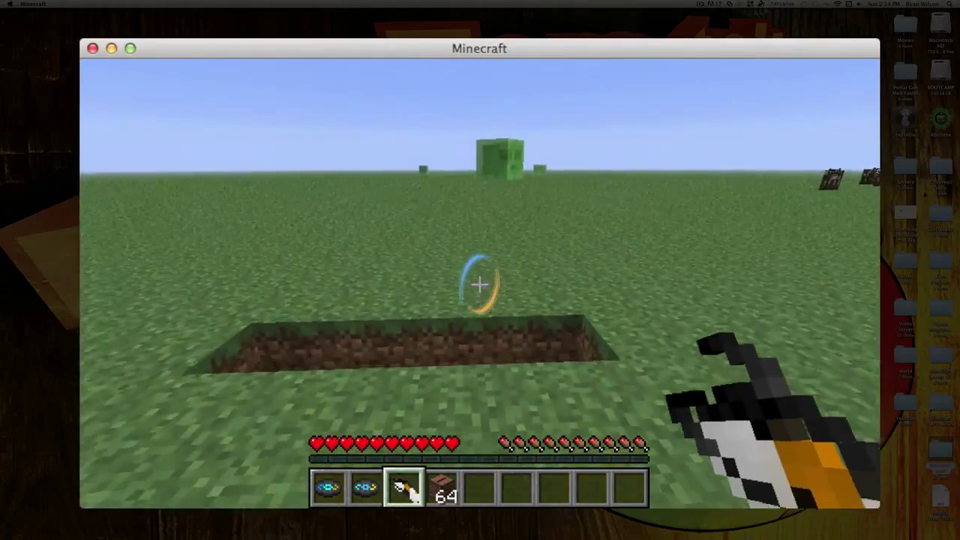
key(w)
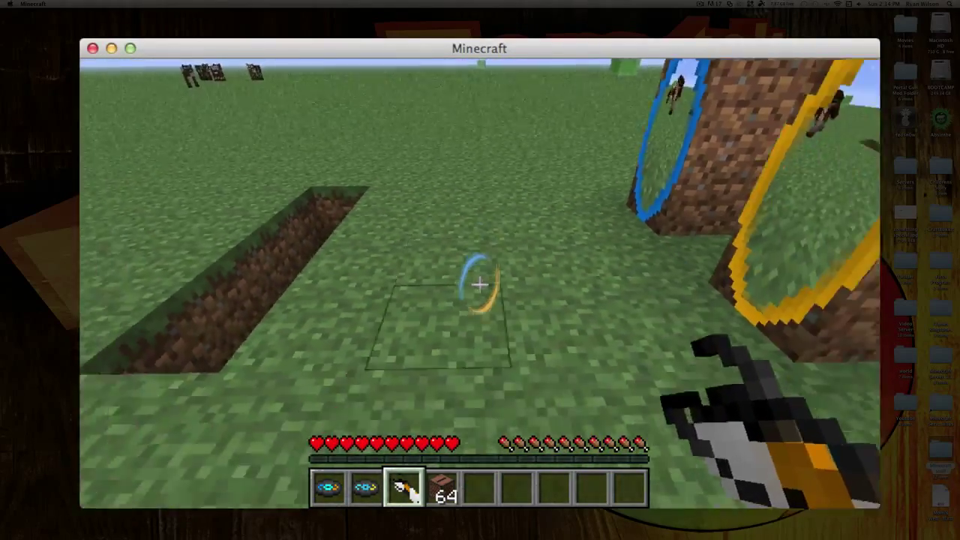
Place a jukebox on the grass and insert a music disc to play Want You Gone
key(6)
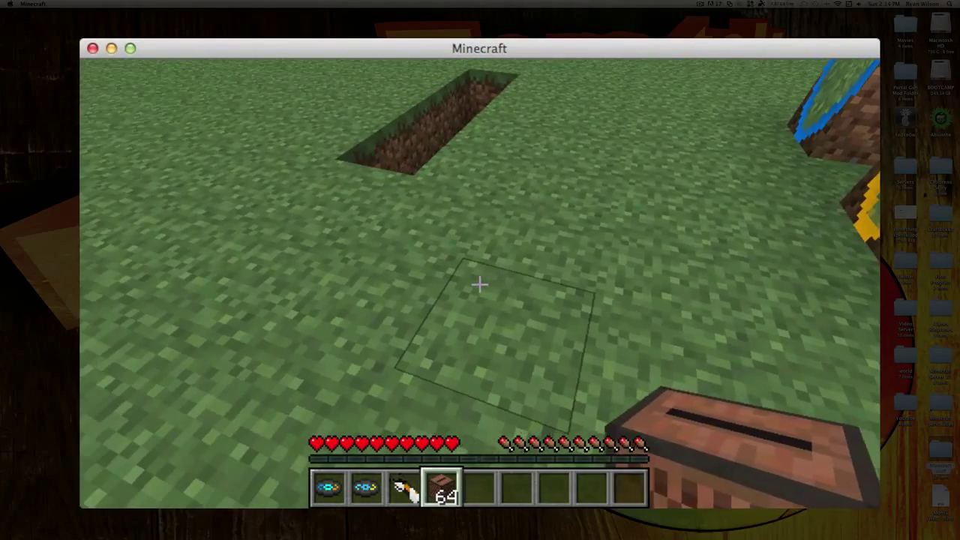
right_click(480, 284)
key(2)
right_click(480, 283)
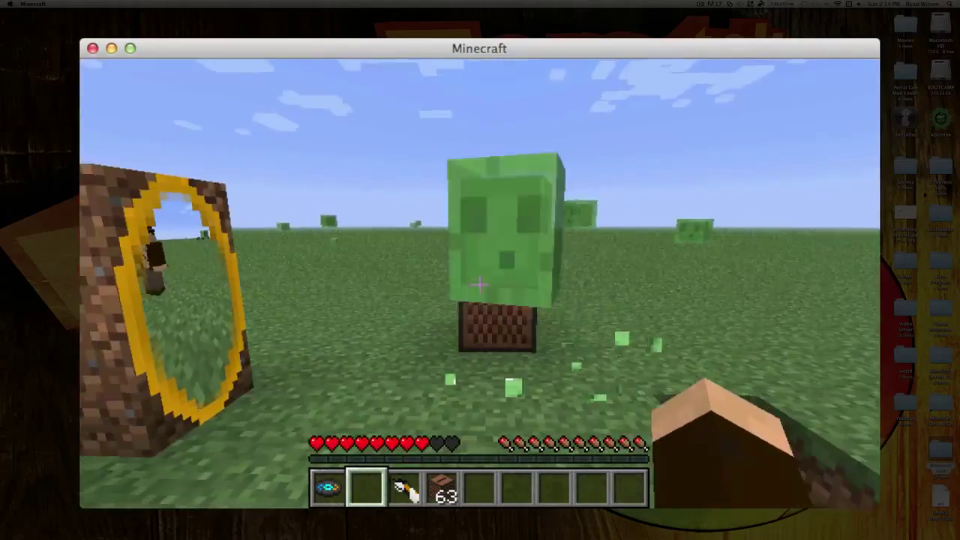
Strike the attacking slime and briefly check the inventory's item selection panel
click(479, 284)
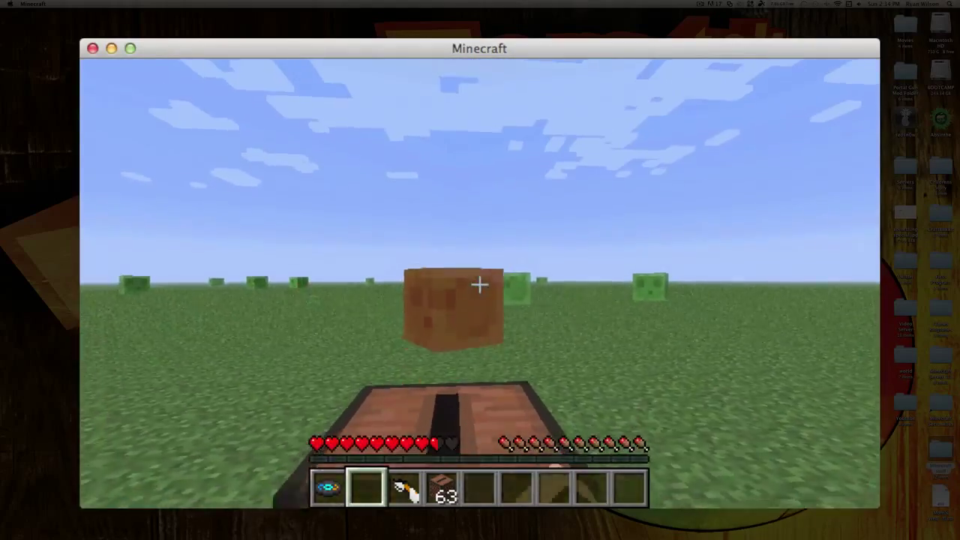
key(e)
click(140, 76)
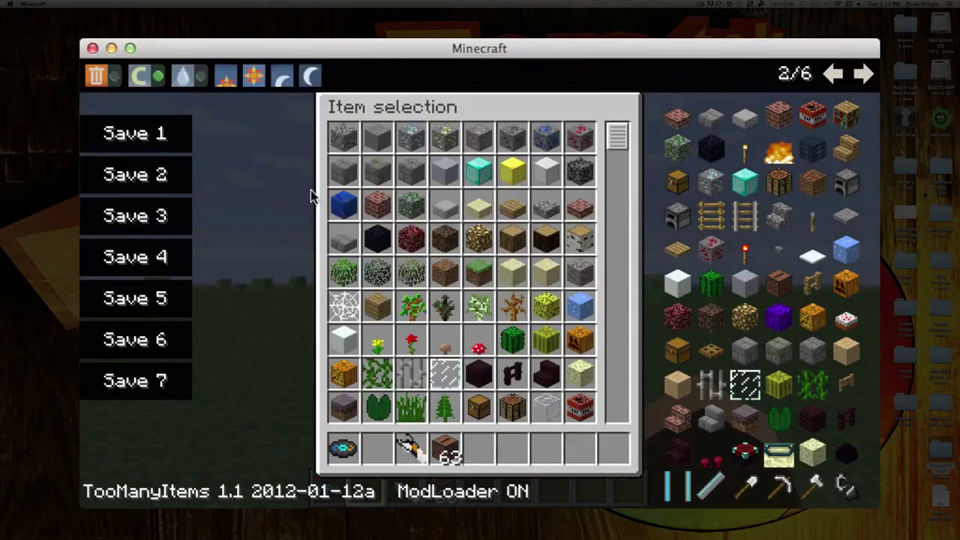
key(e)
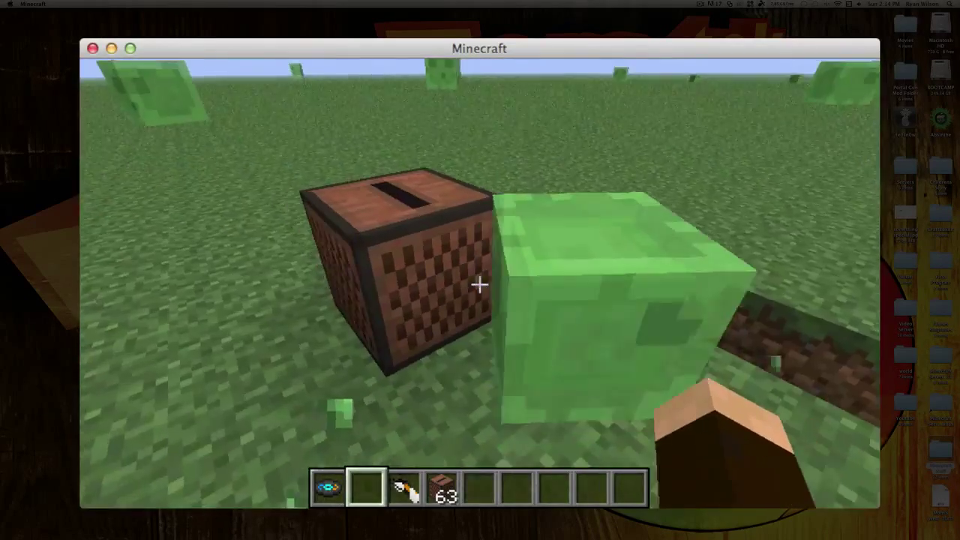
Eject the playing disc from the jukebox and walk toward the blue and orange portals
right_click(479, 283)
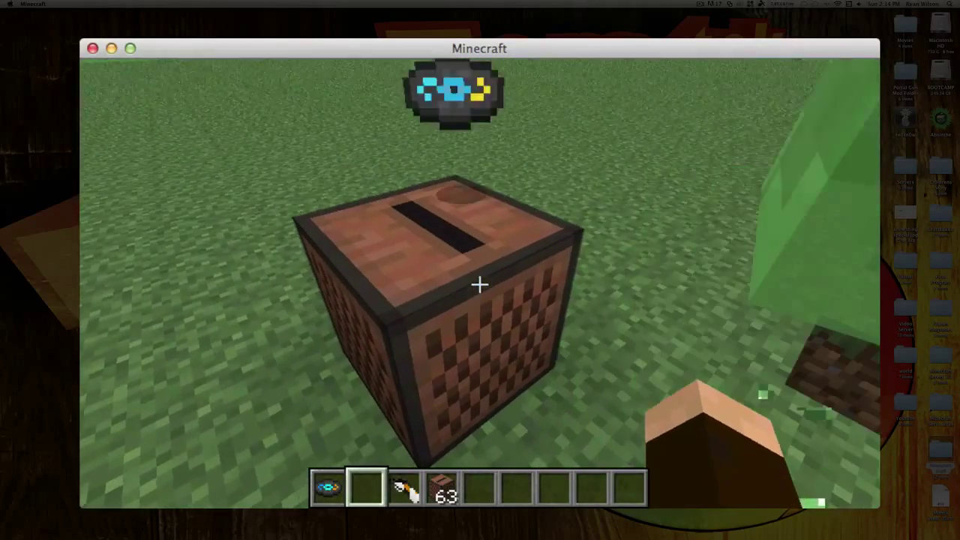
key(1)
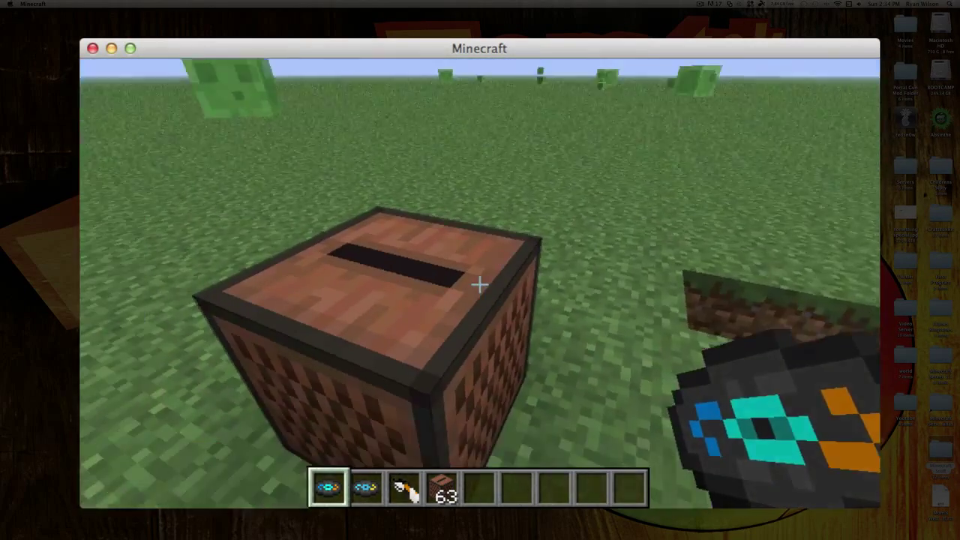
right_click(479, 284)
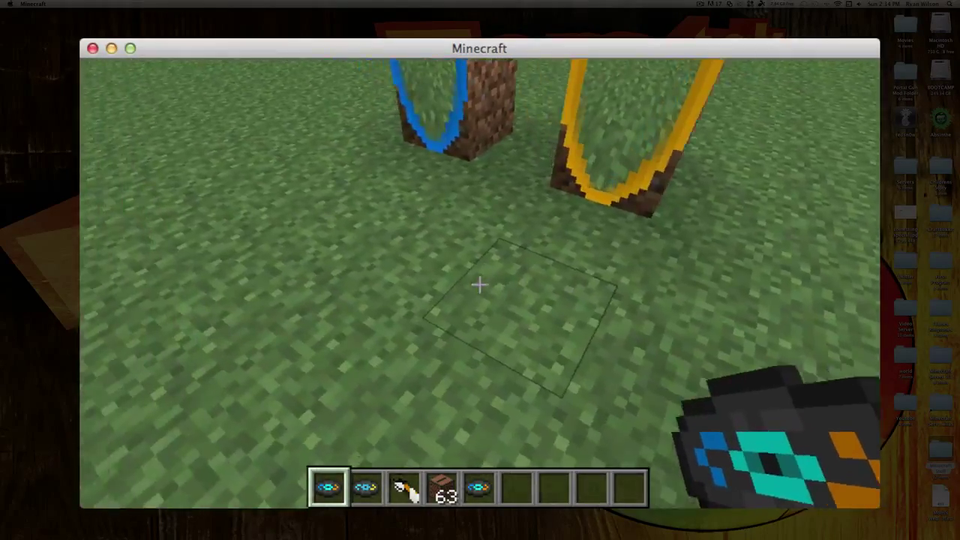
key(w)
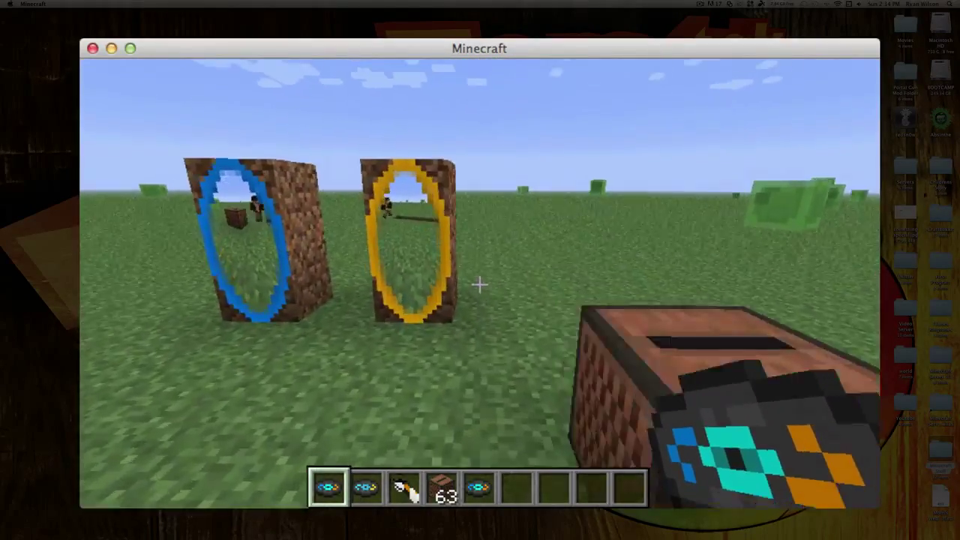